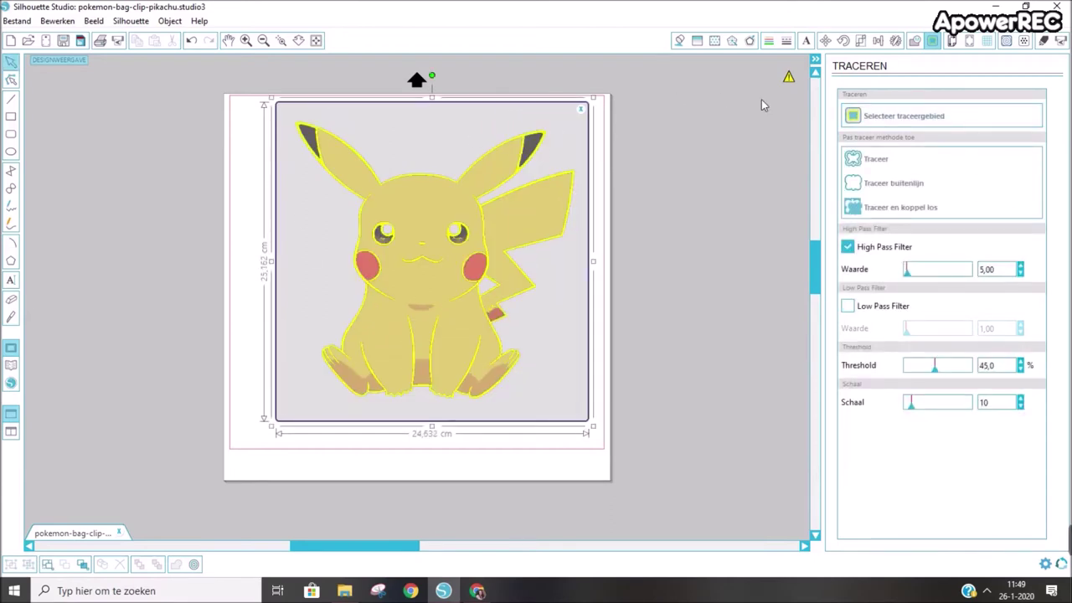
# Trace the outer edge of the Pikachu picture, fill the resulting silhouette black and set it aside beside the page.
pyautogui.click(879, 190)
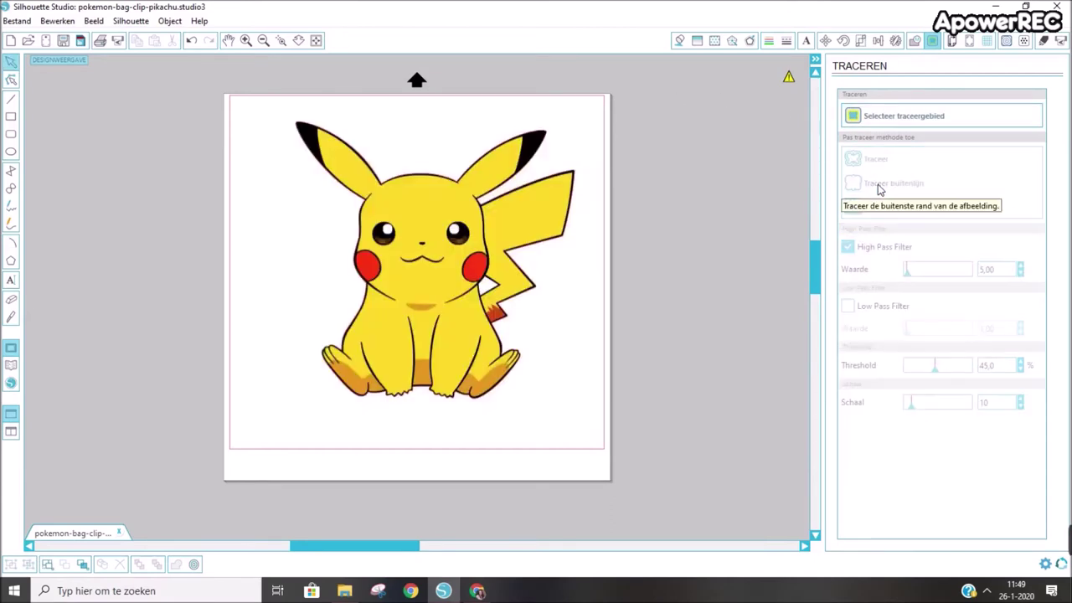
pyautogui.moveTo(421, 294)
pyautogui.mouseDown()
pyautogui.moveTo(251, 291)
pyautogui.moveTo(648, 224)
pyautogui.moveTo(728, 282)
pyautogui.mouseUp()
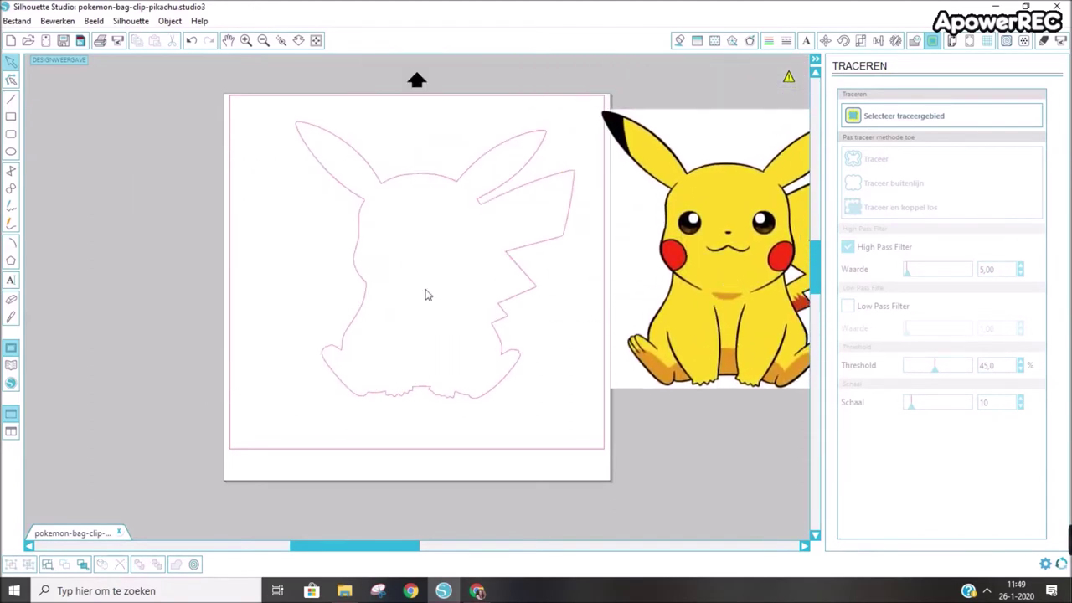
pyautogui.click(534, 302)
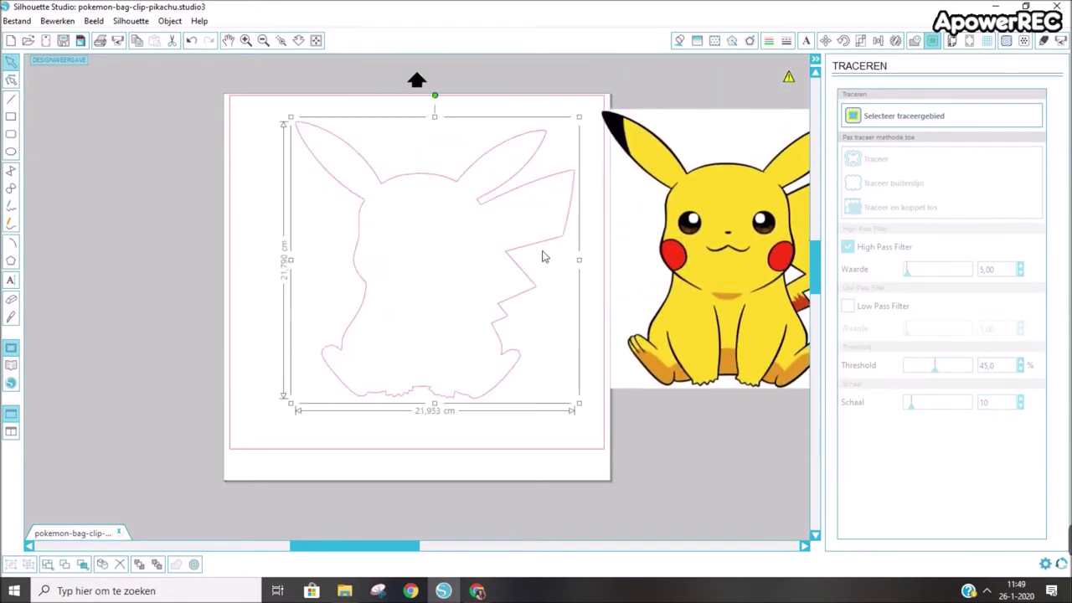
pyautogui.click(680, 41)
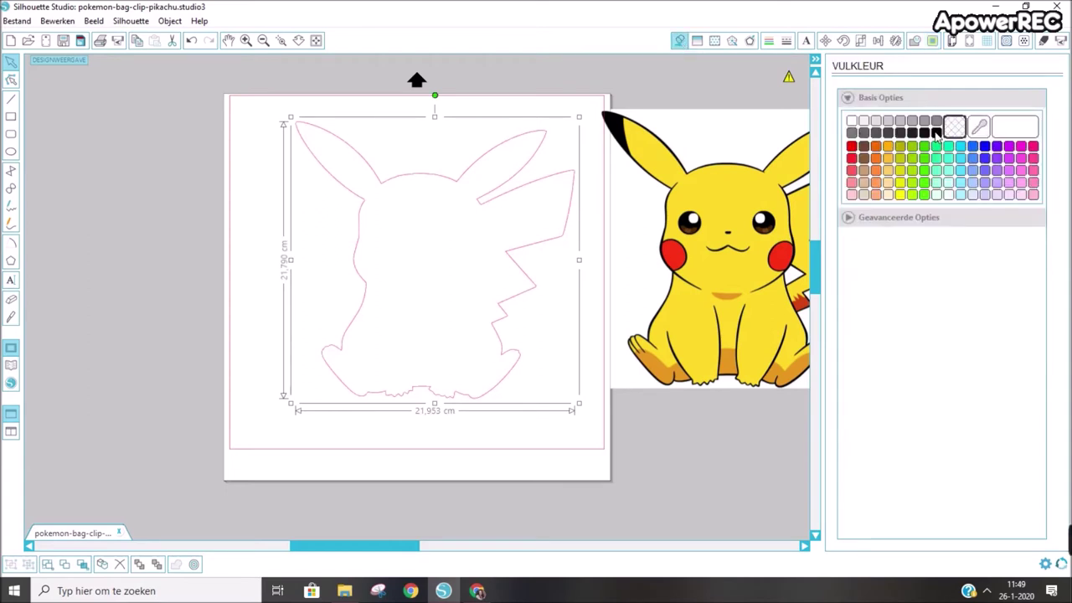
pyautogui.click(935, 134)
pyautogui.moveTo(430, 311)
pyautogui.mouseDown()
pyautogui.moveTo(103, 307)
pyautogui.moveTo(72, 321)
pyautogui.mouseUp()
# Move the Pikachu picture back onto the page and trace all its lines within an area of about 25.5 × 24 cm.
pyautogui.moveTo(715, 244); pyautogui.dragTo(401, 259)
pyautogui.click(933, 41)
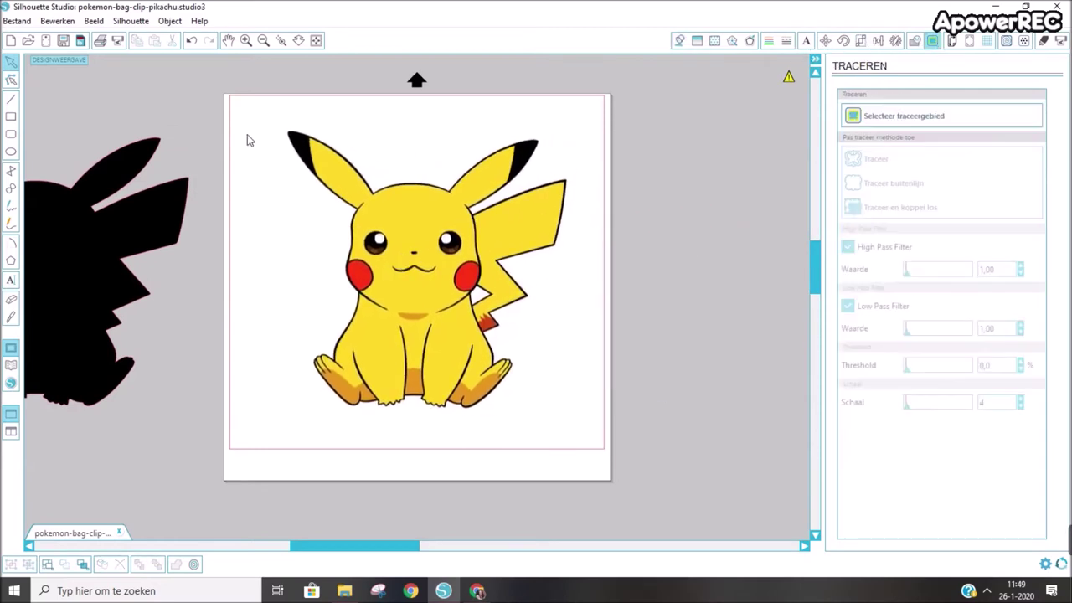
pyautogui.click(890, 117)
pyautogui.moveTo(252, 116)
pyautogui.mouseDown()
pyautogui.moveTo(491, 354)
pyautogui.moveTo(574, 407)
pyautogui.moveTo(591, 442)
pyautogui.moveTo(576, 419)
pyautogui.mouseUp()
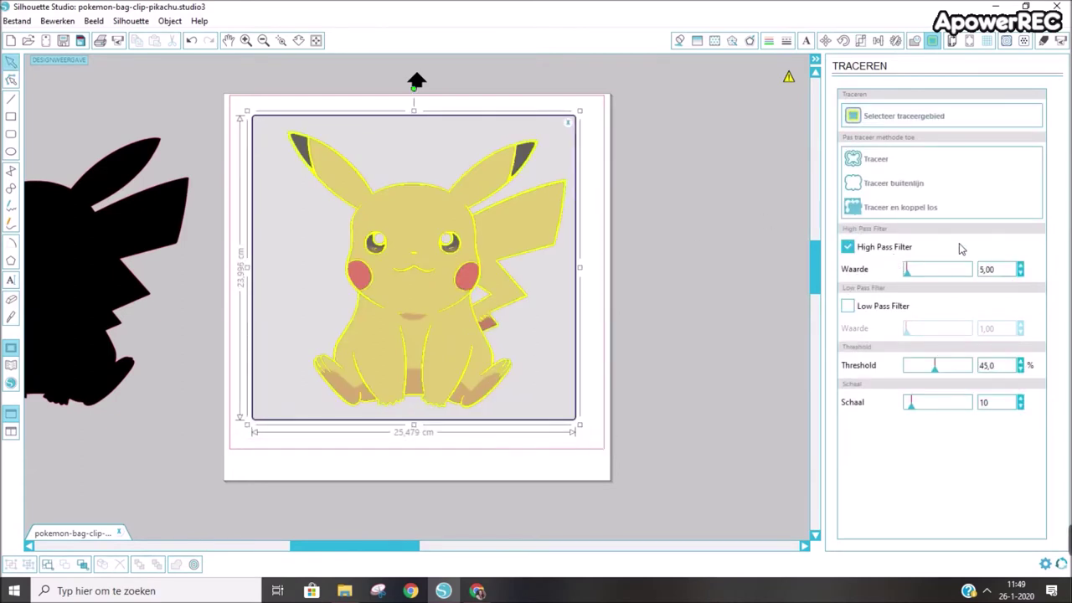
pyautogui.click(872, 163)
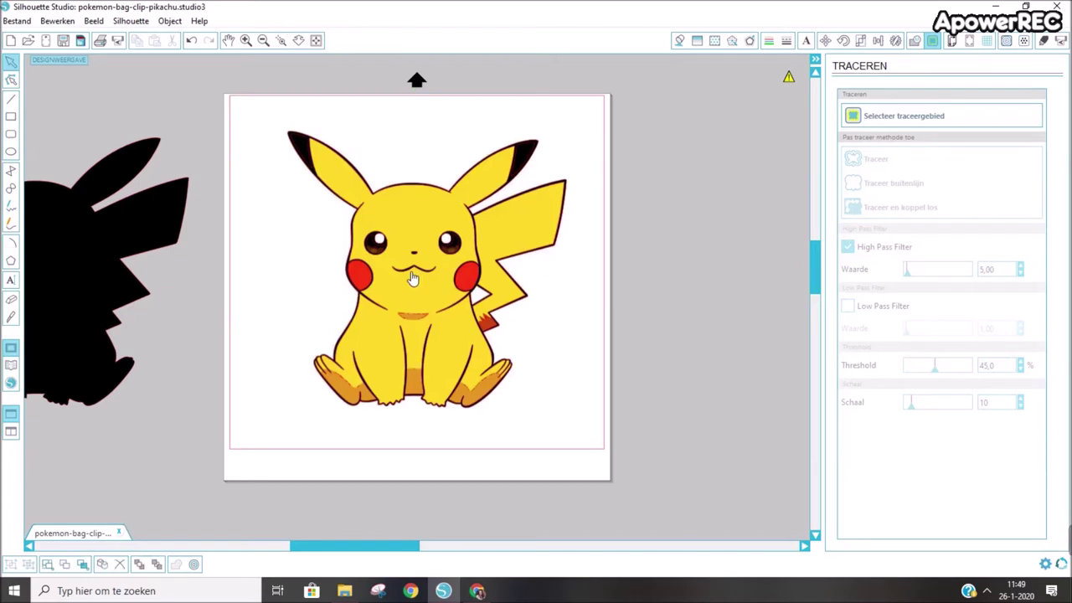
# Separate the trace from the Pikachu picture, keeping the traced lines on the page and the picture beside it.
pyautogui.moveTo(417, 281)
pyautogui.mouseDown()
pyautogui.moveTo(619, 275)
pyautogui.moveTo(751, 288)
pyautogui.mouseUp()
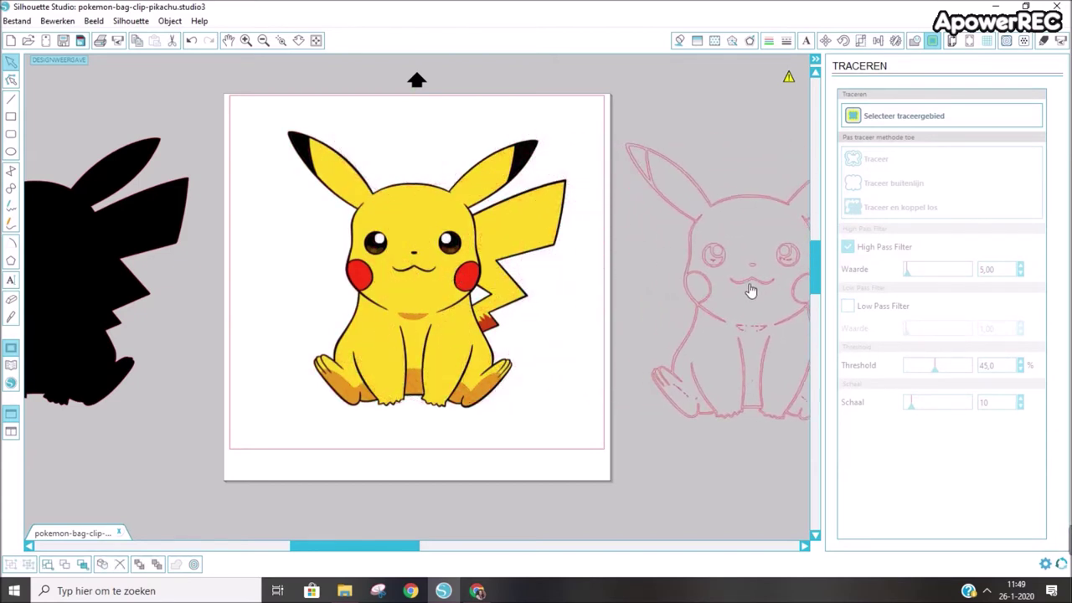
pyautogui.moveTo(424, 331); pyautogui.dragTo(804, 318)
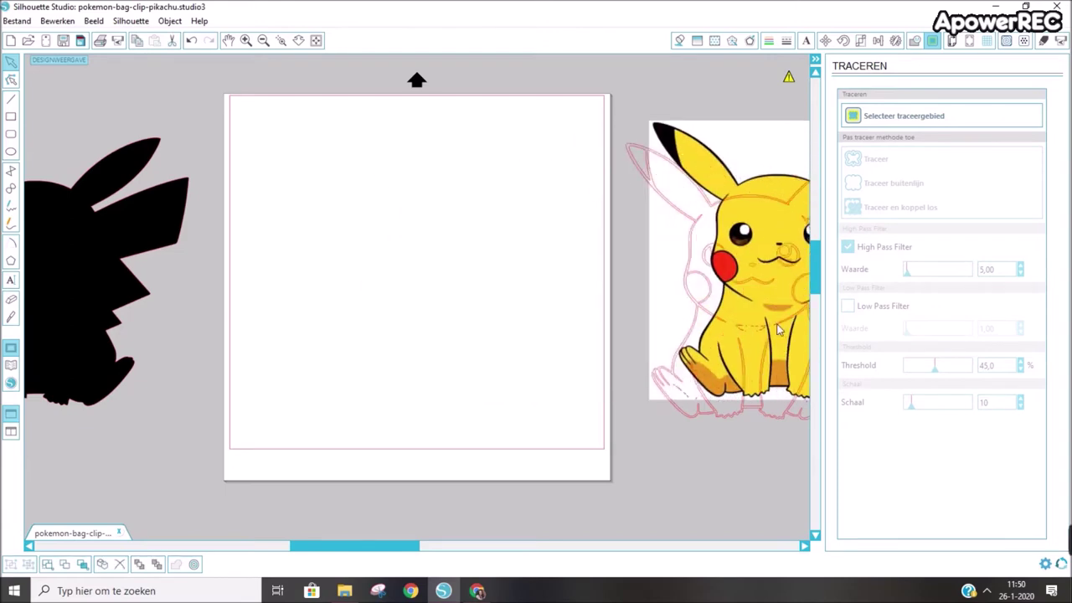
pyautogui.moveTo(712, 411)
pyautogui.mouseDown()
pyautogui.moveTo(557, 418)
pyautogui.moveTo(376, 391)
pyautogui.mouseUp()
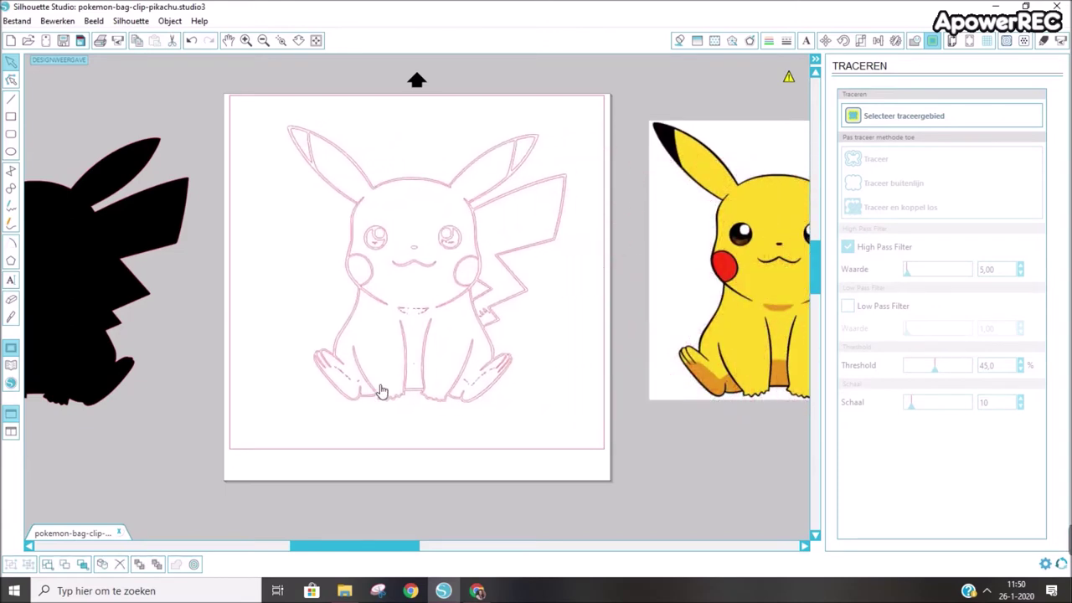
# Release the traced Pikachu's compound path so its parts become separate shapes.
pyautogui.rightClick(424, 311)
pyautogui.click(485, 503)
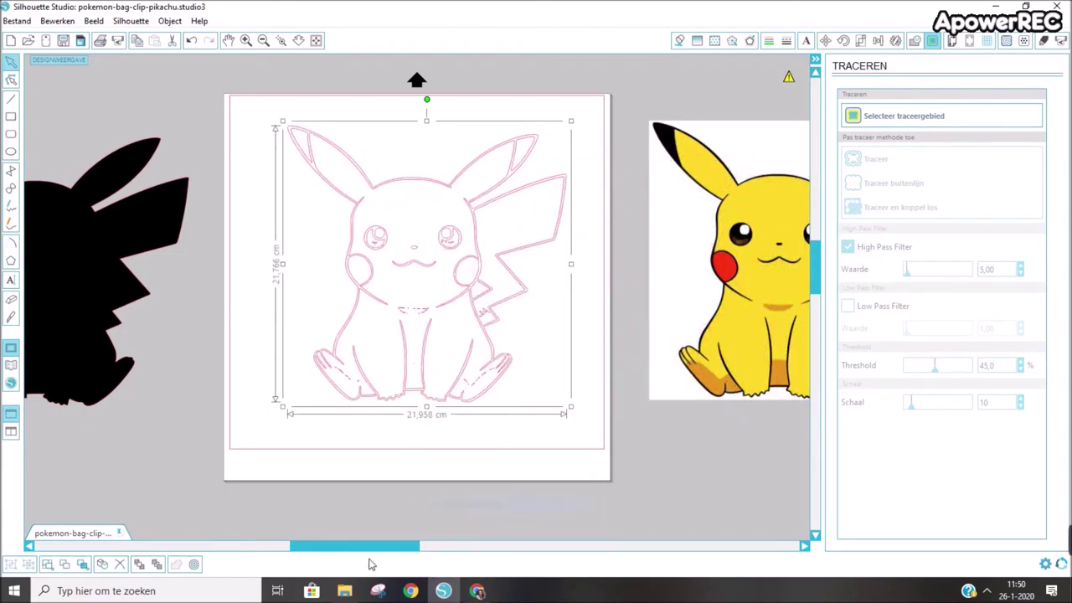
pyautogui.moveTo(367, 547); pyautogui.dragTo(410, 548)
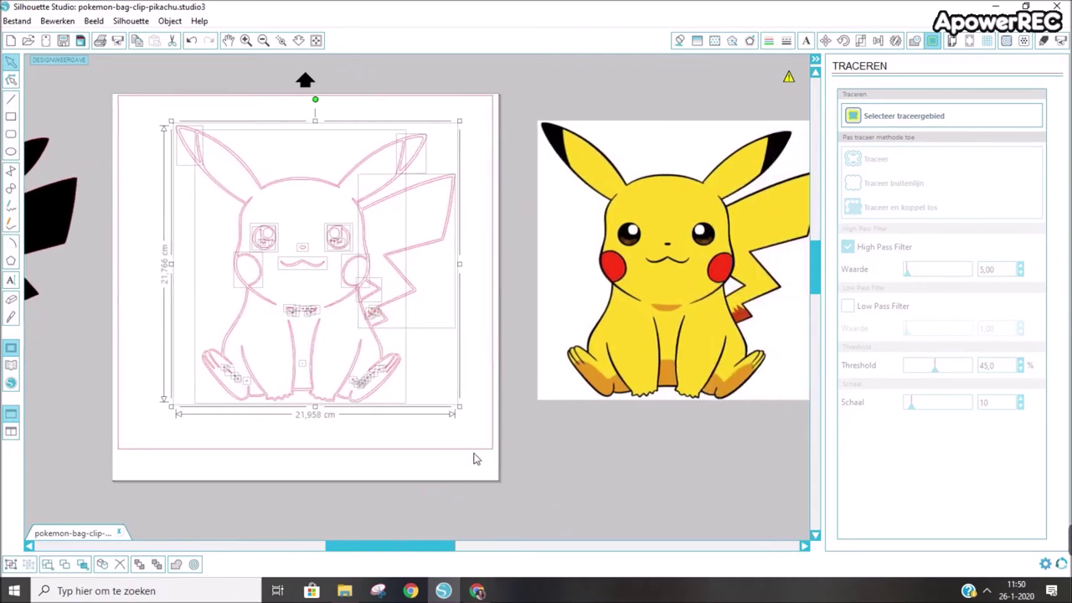
pyautogui.click(474, 457)
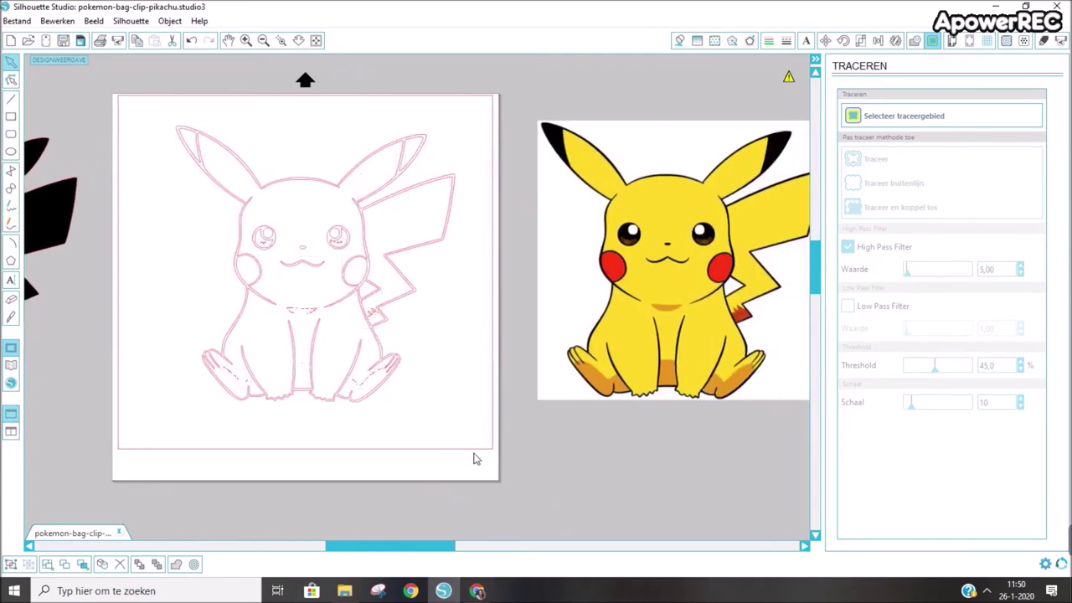
# Fill the traced tail and the body shape with bright yellow.
pyautogui.click(436, 188)
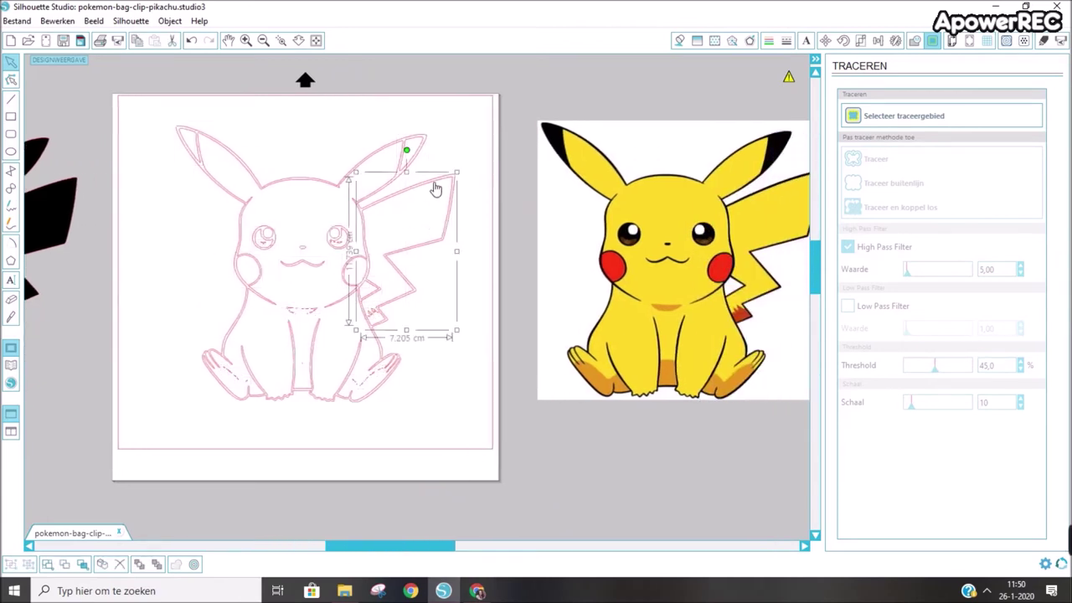
pyautogui.click(680, 41)
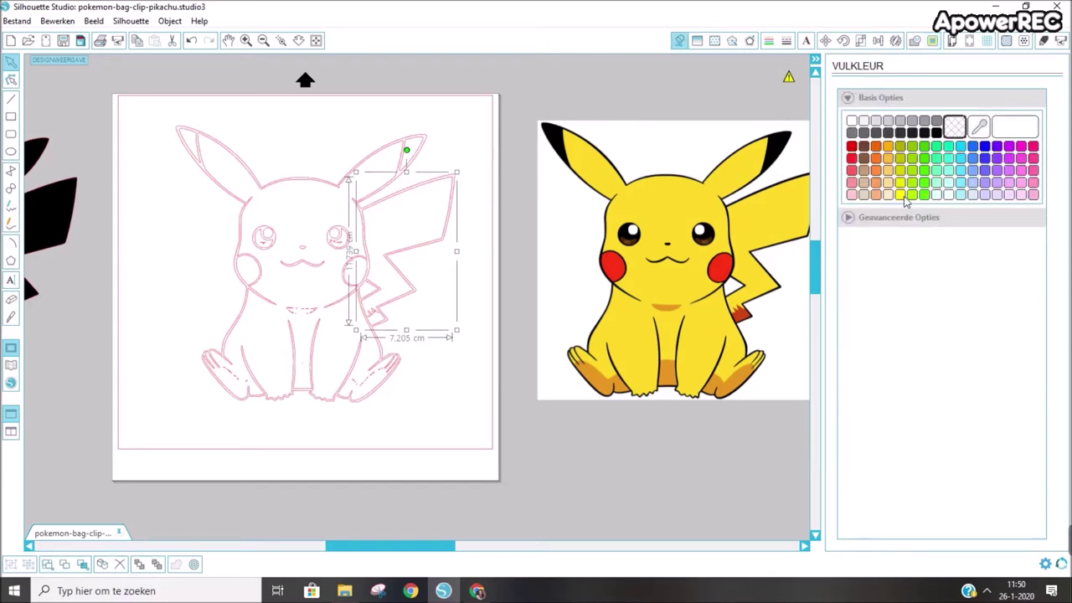
pyautogui.click(900, 195)
pyautogui.click(305, 209)
pyautogui.click(214, 172)
pyautogui.click(907, 193)
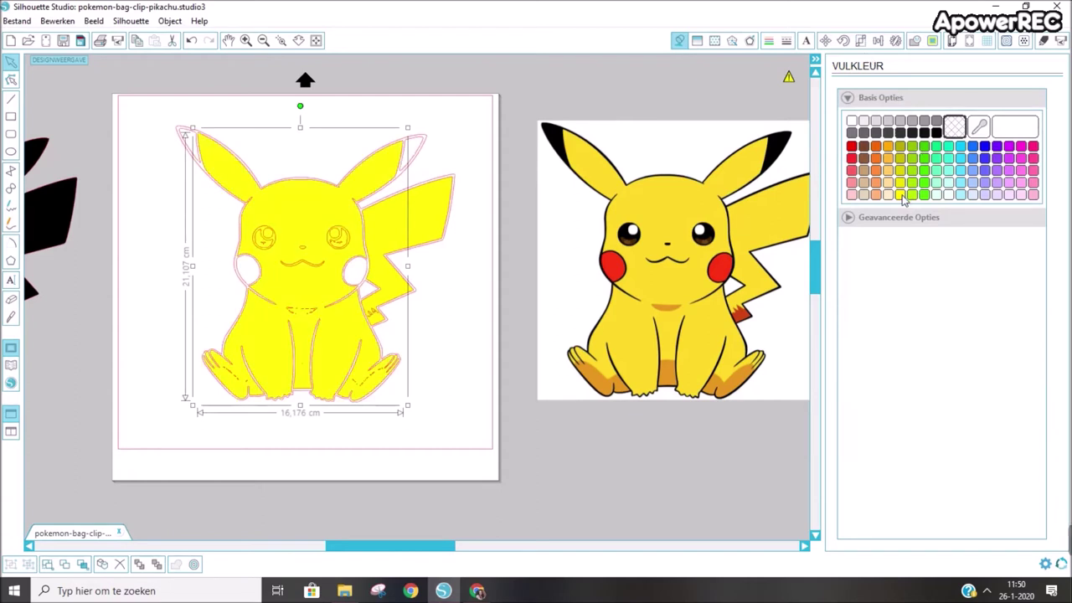
# Fill both cheek shapes of the traced Pikachu with red.
pyautogui.click(358, 269)
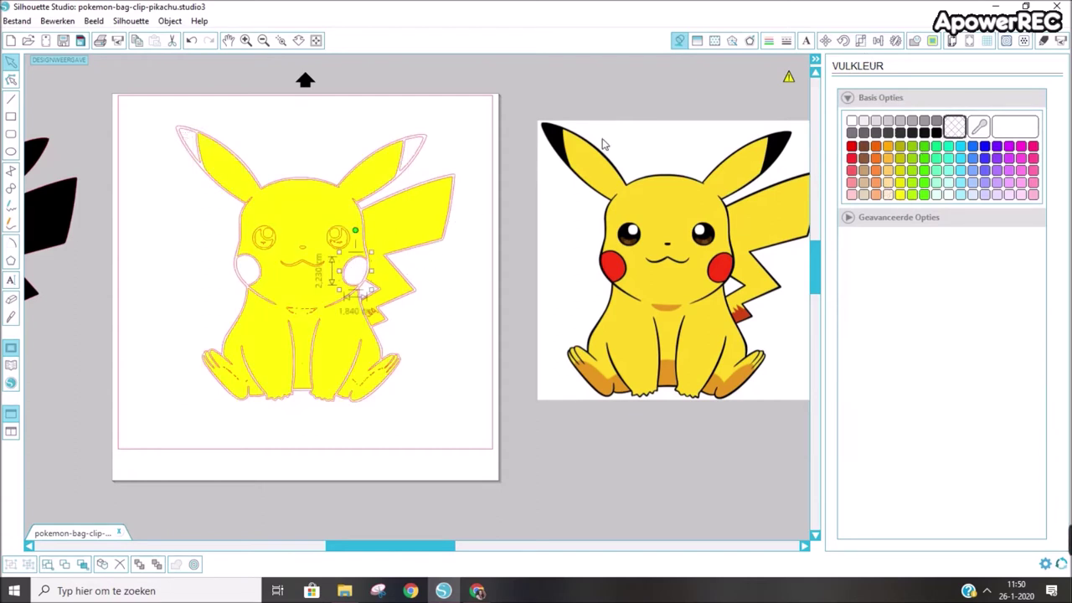
pyautogui.click(851, 145)
pyautogui.click(255, 276)
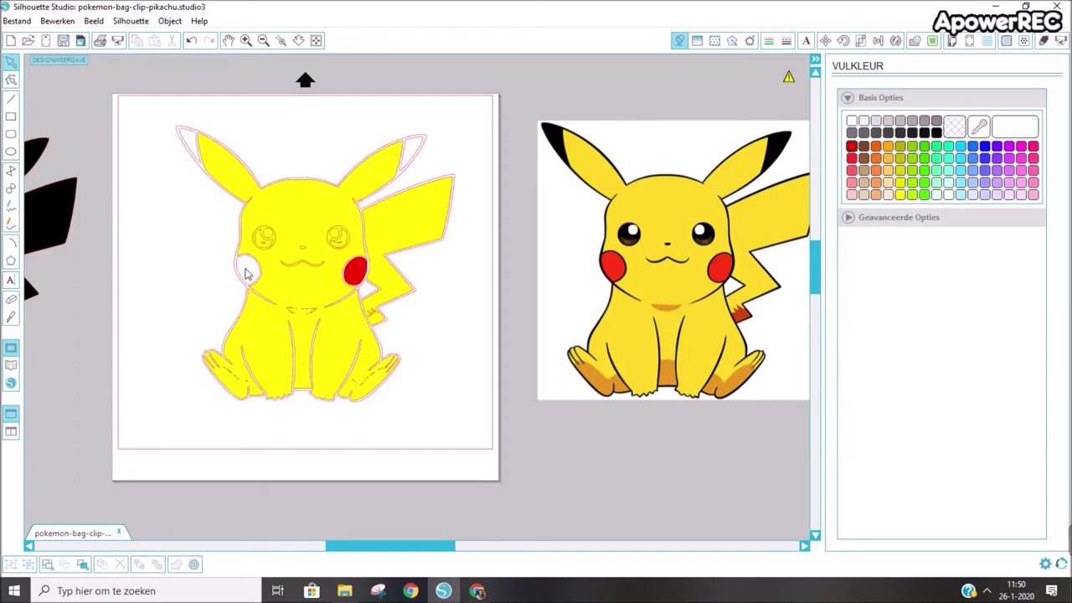
pyautogui.click(241, 267)
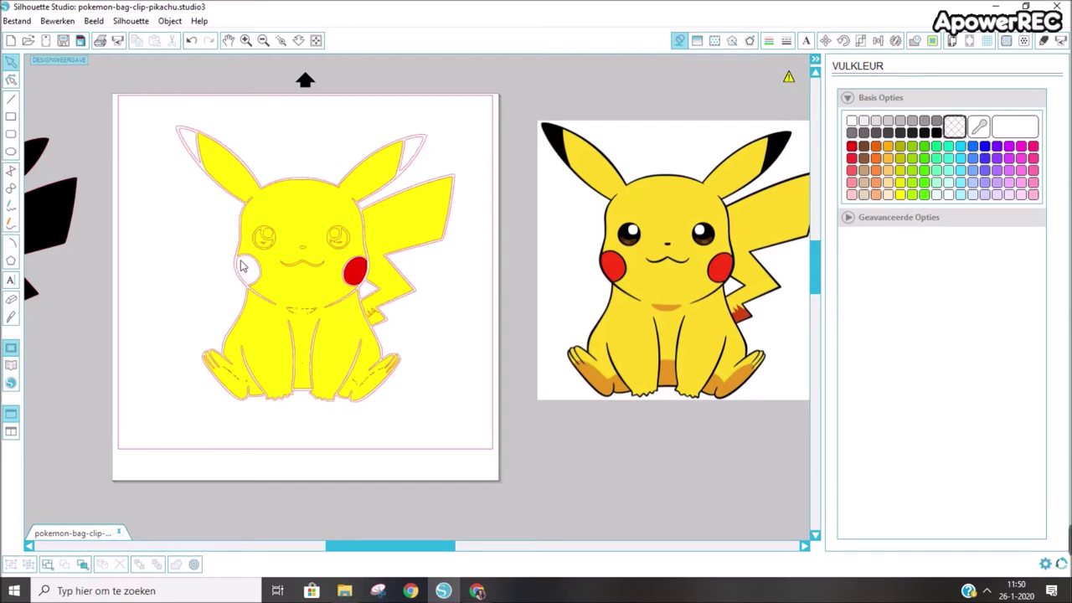
pyautogui.click(852, 147)
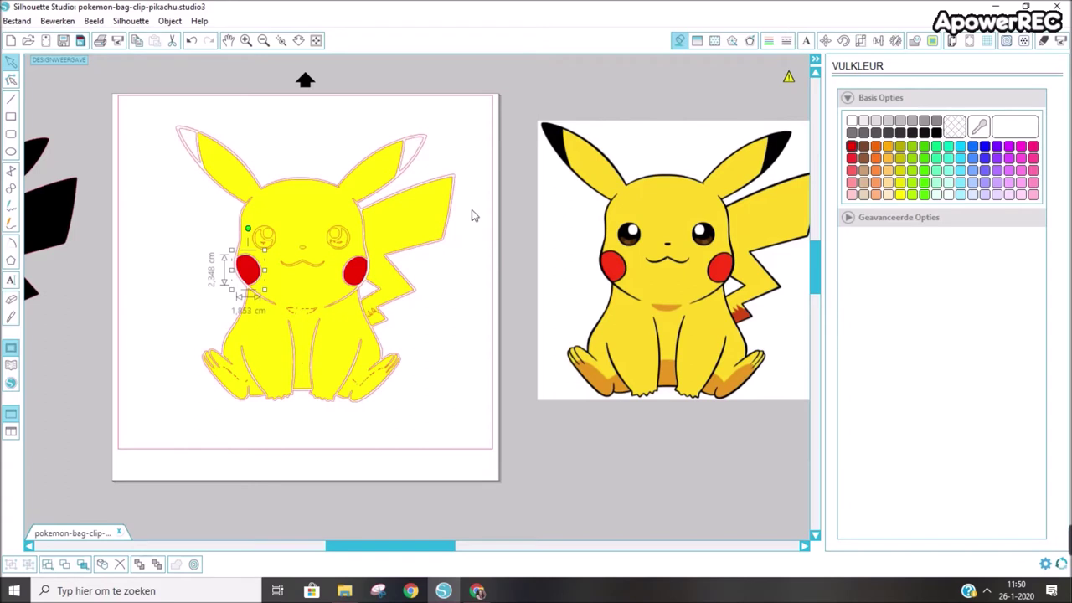
# Pull the outer contour away from the yellow Pikachu and delete it.
pyautogui.click(351, 198)
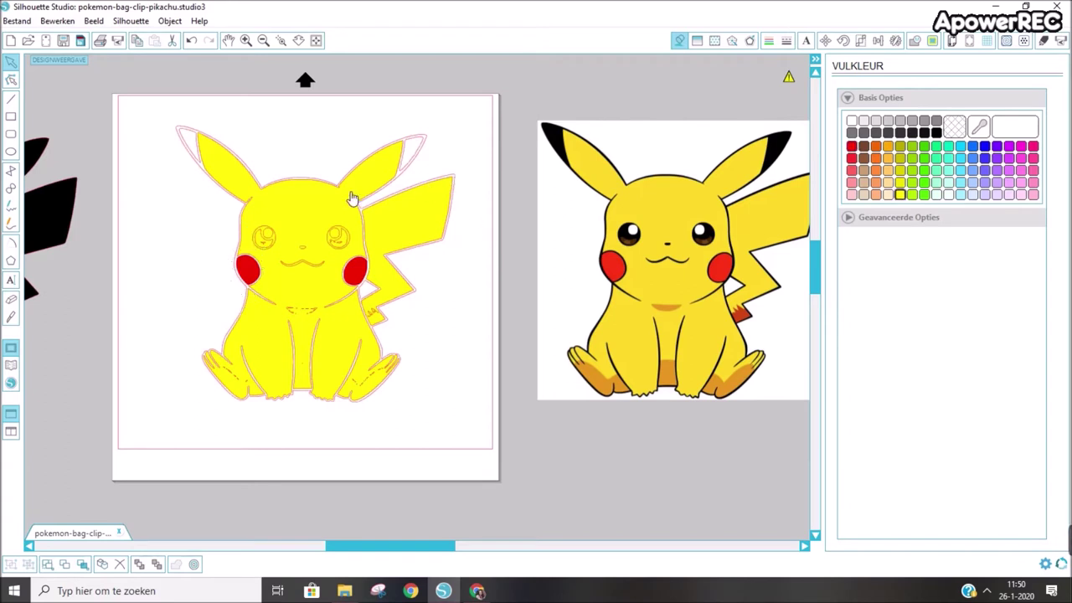
pyautogui.click(470, 100)
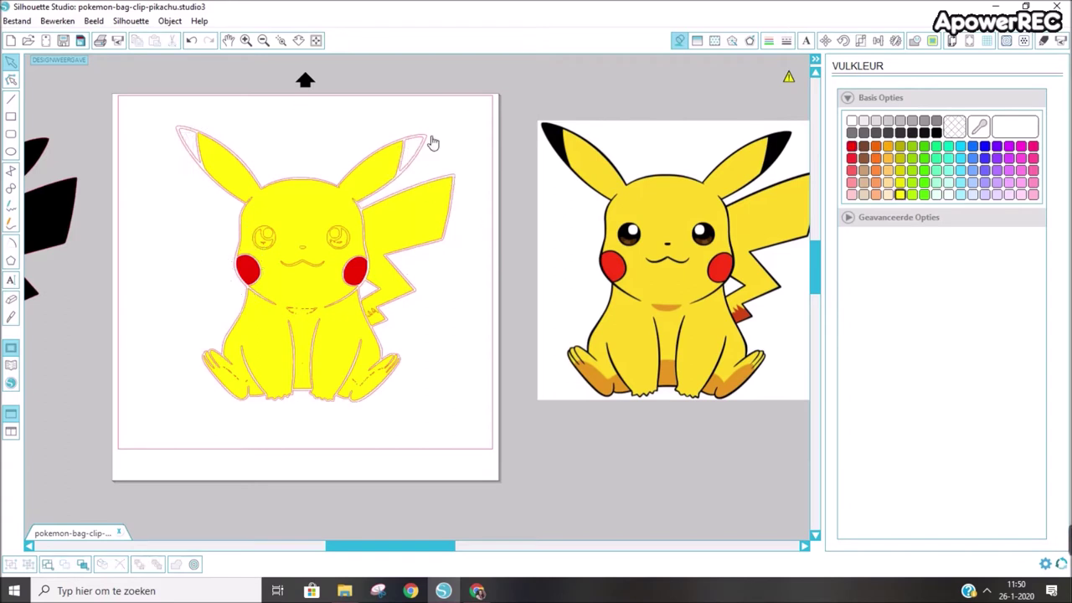
pyautogui.moveTo(436, 142); pyautogui.dragTo(513, 231)
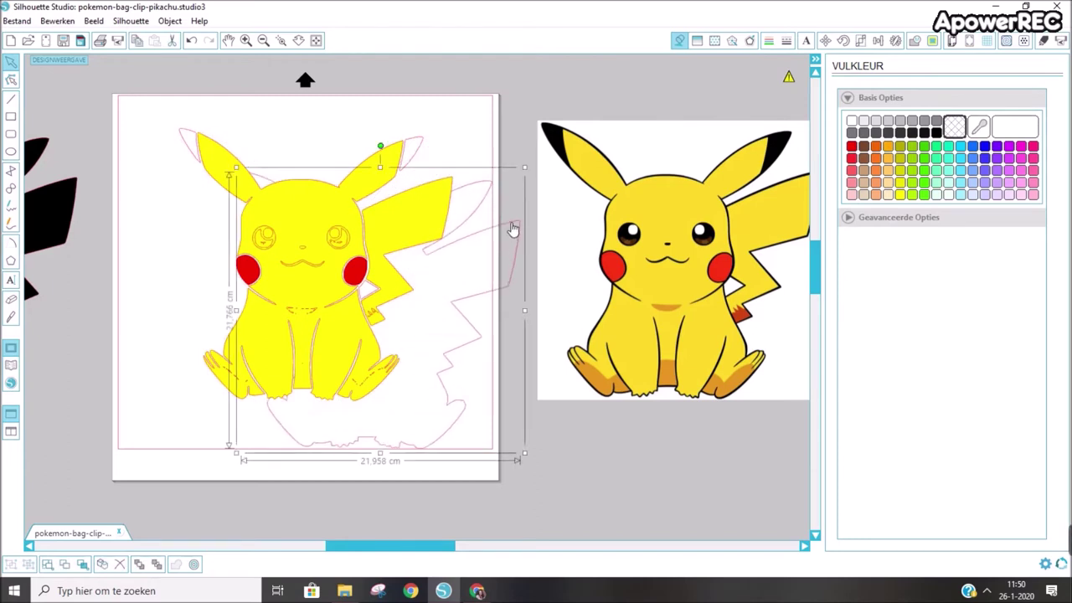
pyautogui.press('Delete')
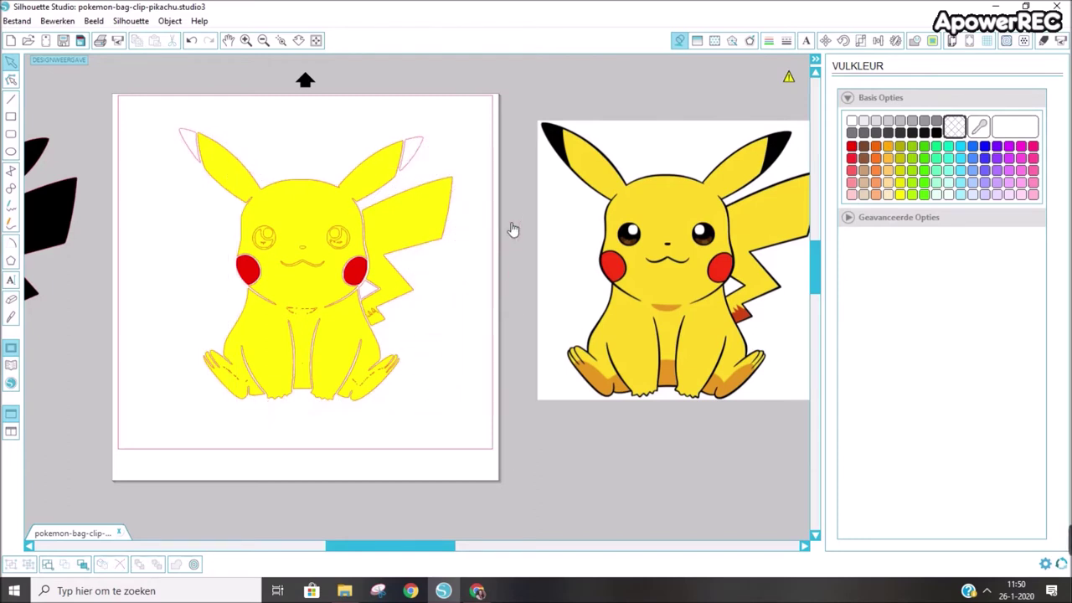
# Delete the unfilled tip shapes of both ears.
pyautogui.click(192, 149)
pyautogui.press('Delete')
pyautogui.click(421, 157)
pyautogui.press('Delete')
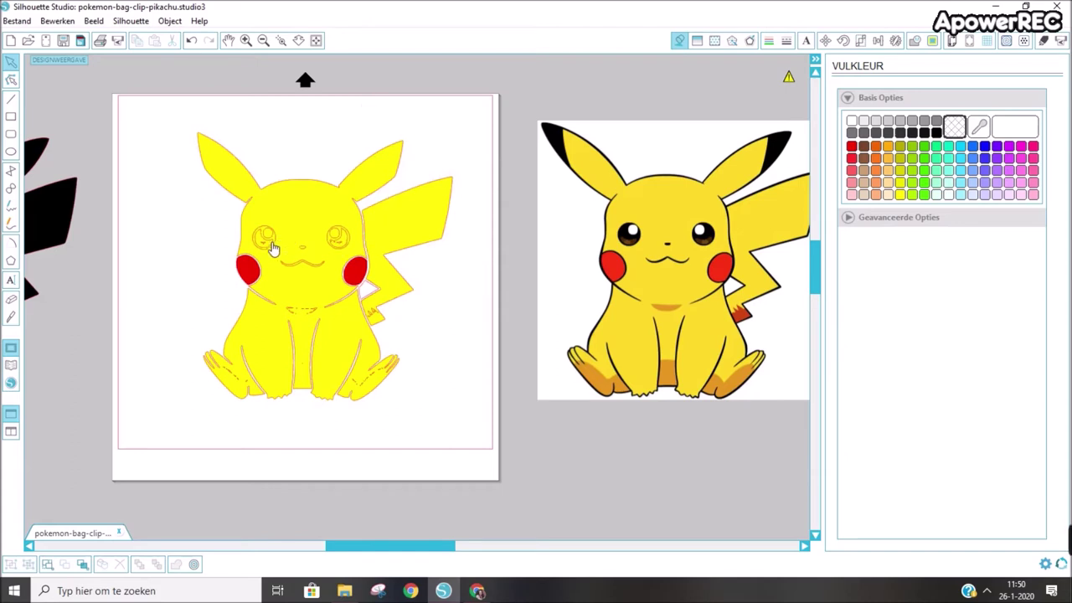
# Move the yellow body aside and delete the small traced shading fragments near both feet and below the mouth.
pyautogui.moveTo(272, 248); pyautogui.dragTo(504, 262)
pyautogui.click(363, 406)
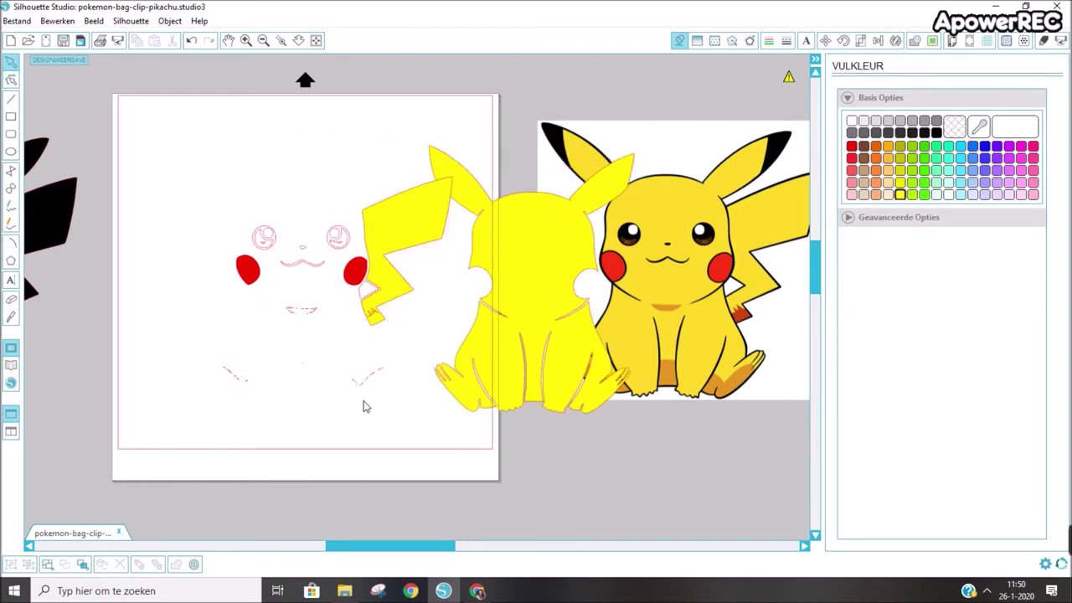
pyautogui.moveTo(329, 362); pyautogui.dragTo(399, 422)
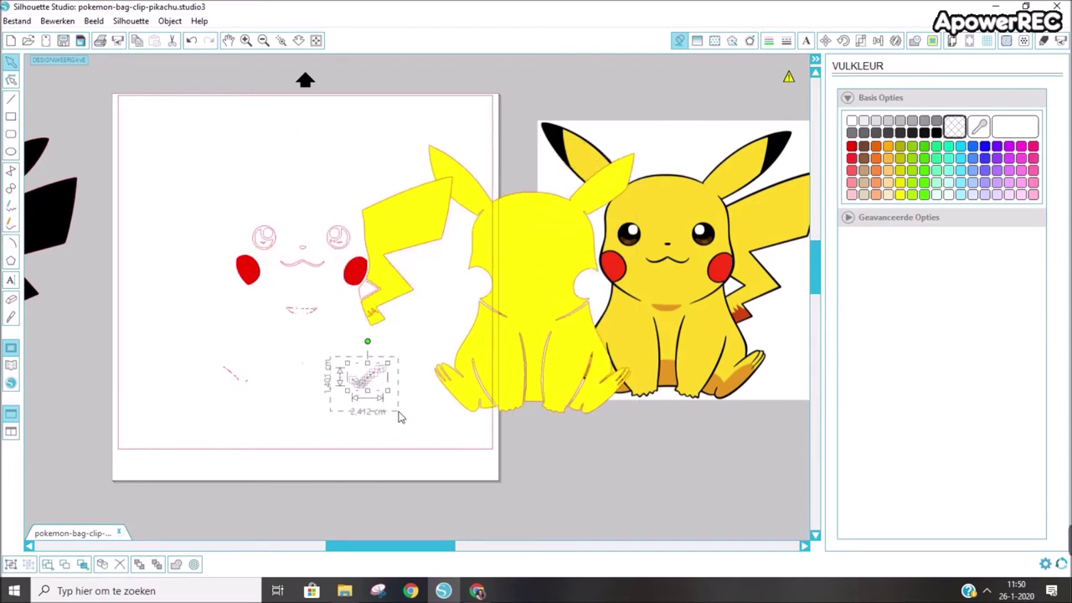
pyautogui.press('Delete')
pyautogui.moveTo(182, 366); pyautogui.dragTo(249, 400)
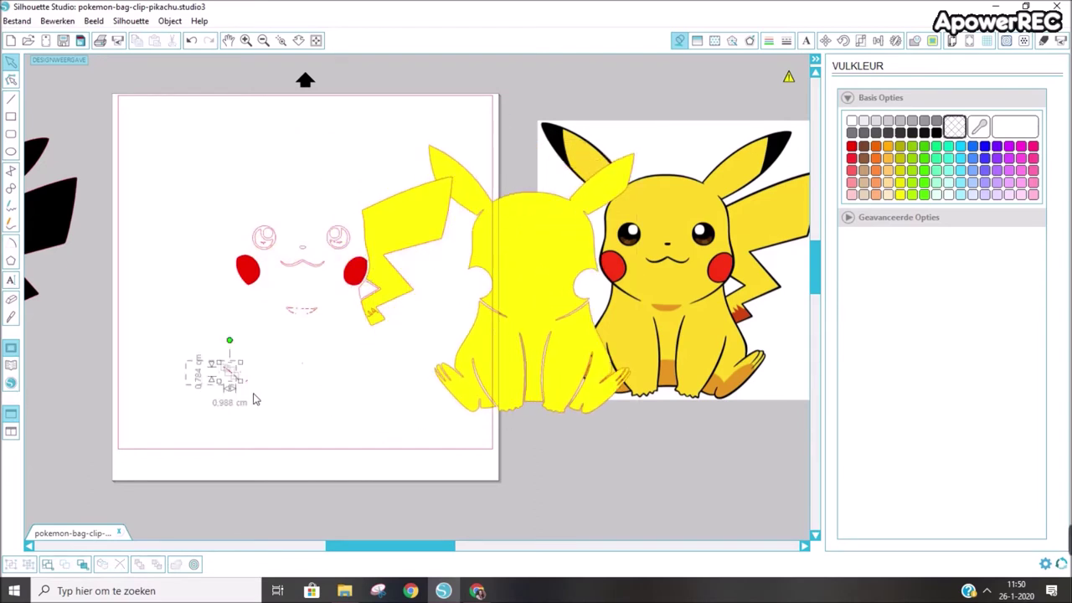
pyautogui.press('Delete')
pyautogui.moveTo(278, 301); pyautogui.dragTo(325, 349)
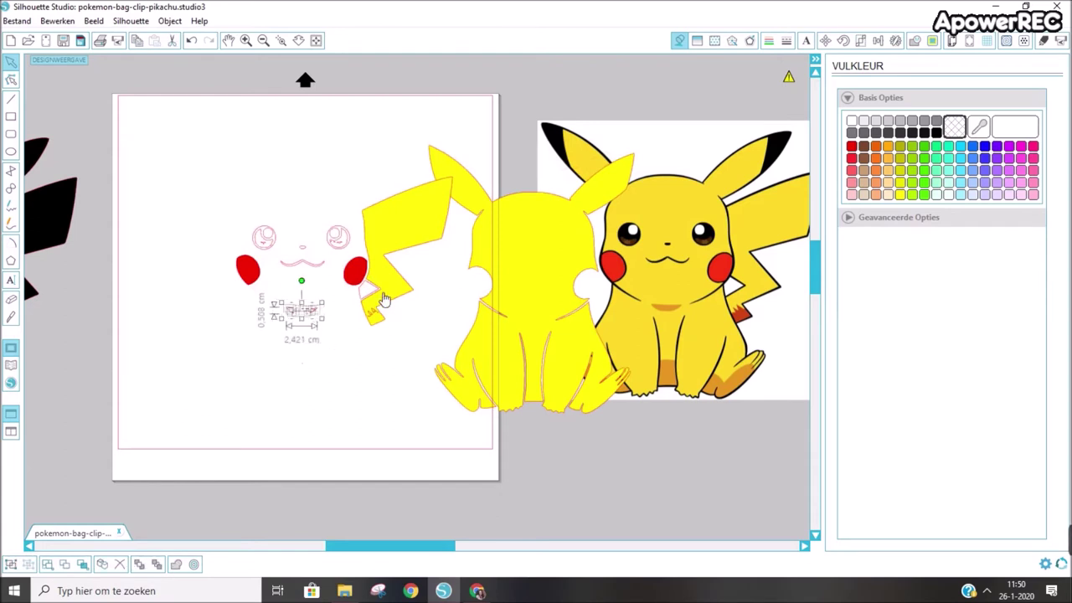
pyautogui.press('Delete')
# Move the yellow tail up and away from the cheek and delete the small traced fragments at its base.
pyautogui.moveTo(402, 232); pyautogui.dragTo(419, 229)
pyautogui.moveTo(395, 313); pyautogui.dragTo(341, 333)
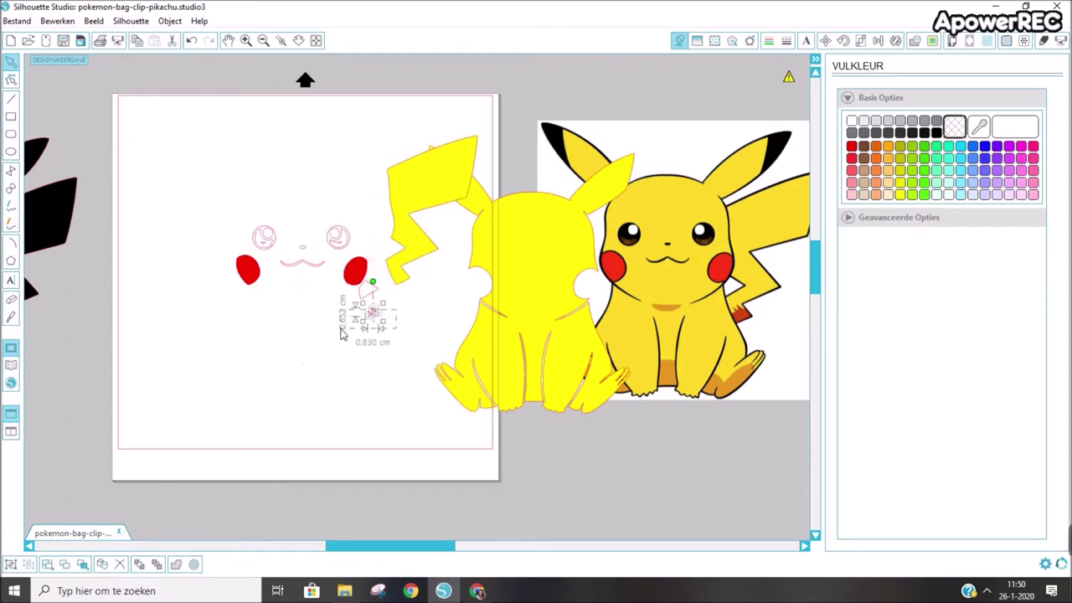
pyautogui.press('Delete')
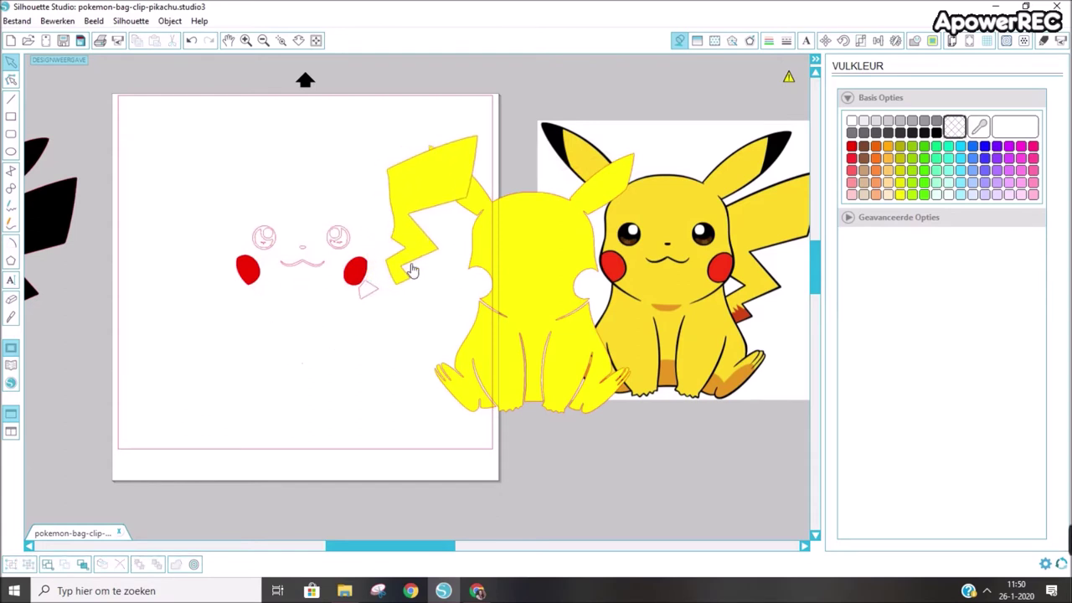
# Delete the small traced fragments inside both eyes, keeping the eye circles and highlights.
pyautogui.click(344, 245)
pyautogui.press('Escape')
pyautogui.click(339, 245)
pyautogui.press('Escape')
pyautogui.click(338, 248)
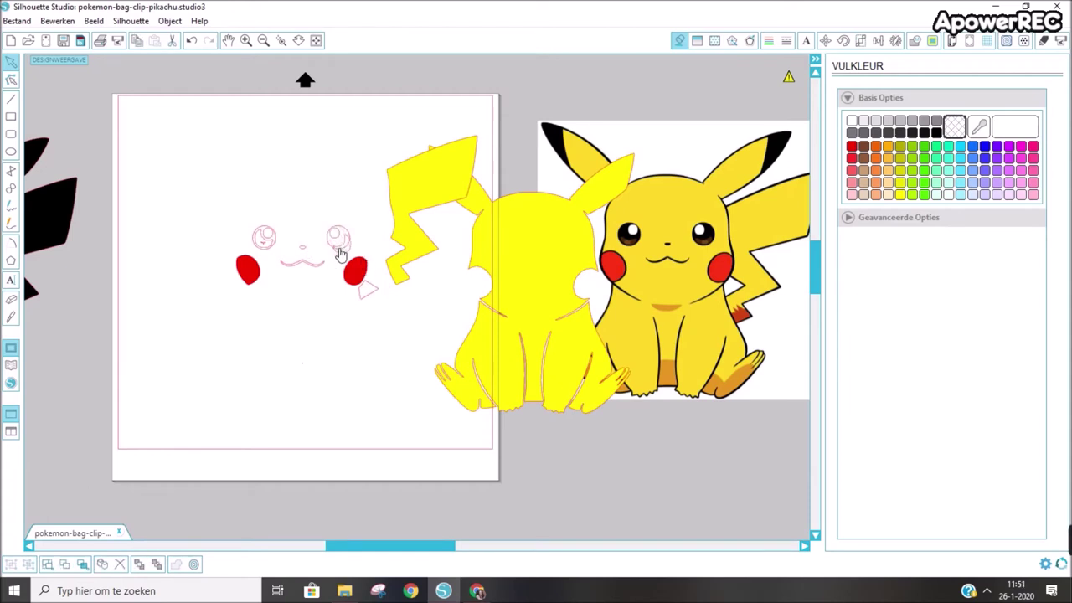
pyautogui.press('Escape')
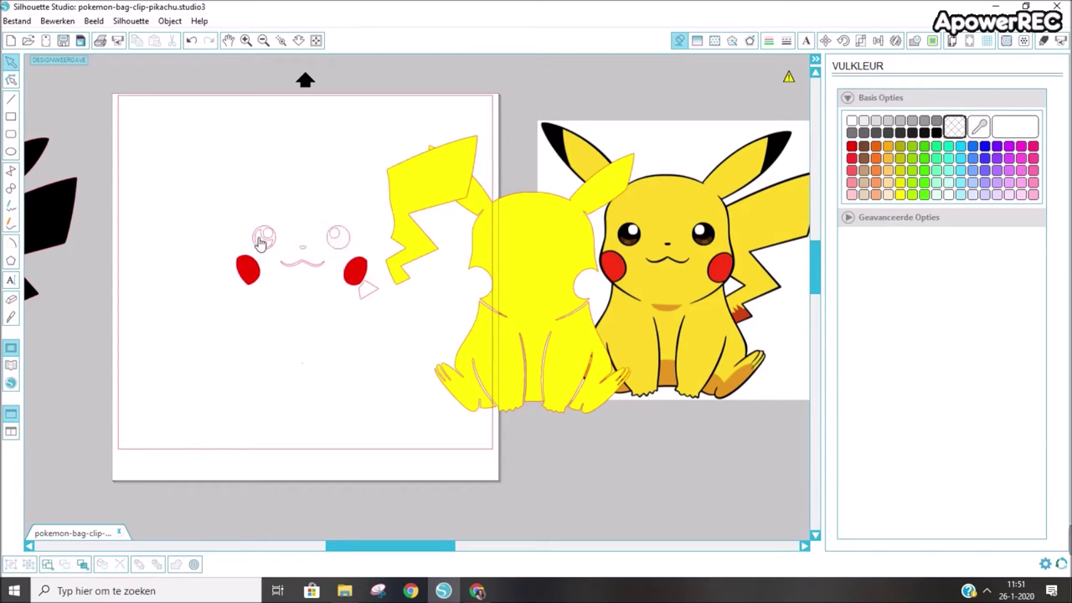
pyautogui.click(266, 243)
pyautogui.press('Escape')
# Move the yellow body back under the face parts and fill the small triangle beside the red cheek white.
pyautogui.moveTo(545, 270); pyautogui.dragTo(304, 258)
pyautogui.click(370, 289)
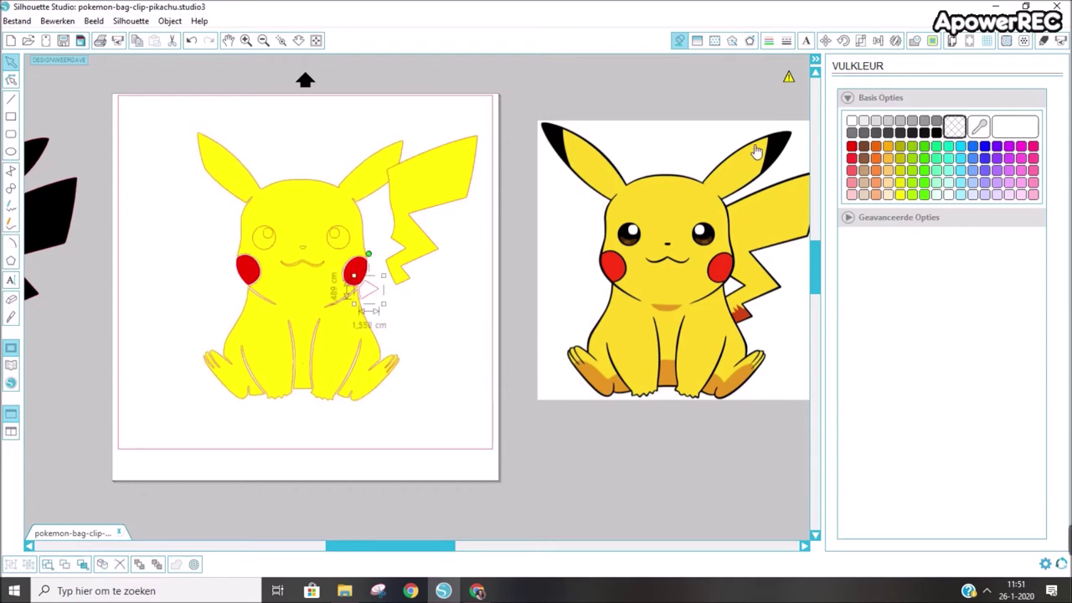
pyautogui.click(851, 123)
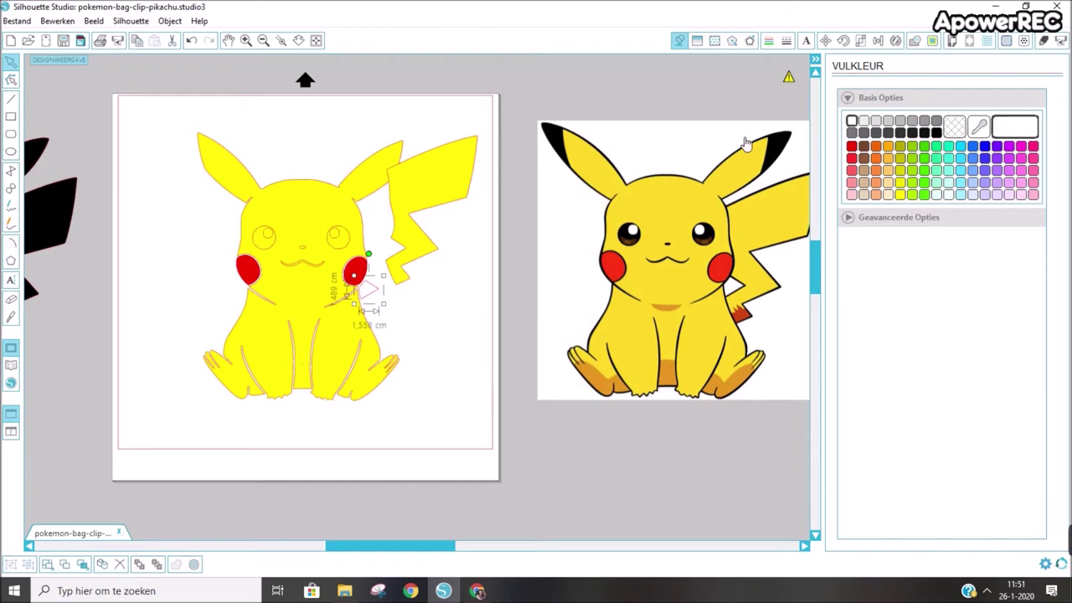
# Move the yellow body aside and place both eye highlight circles in the empty area above the face parts.
pyautogui.click(308, 133)
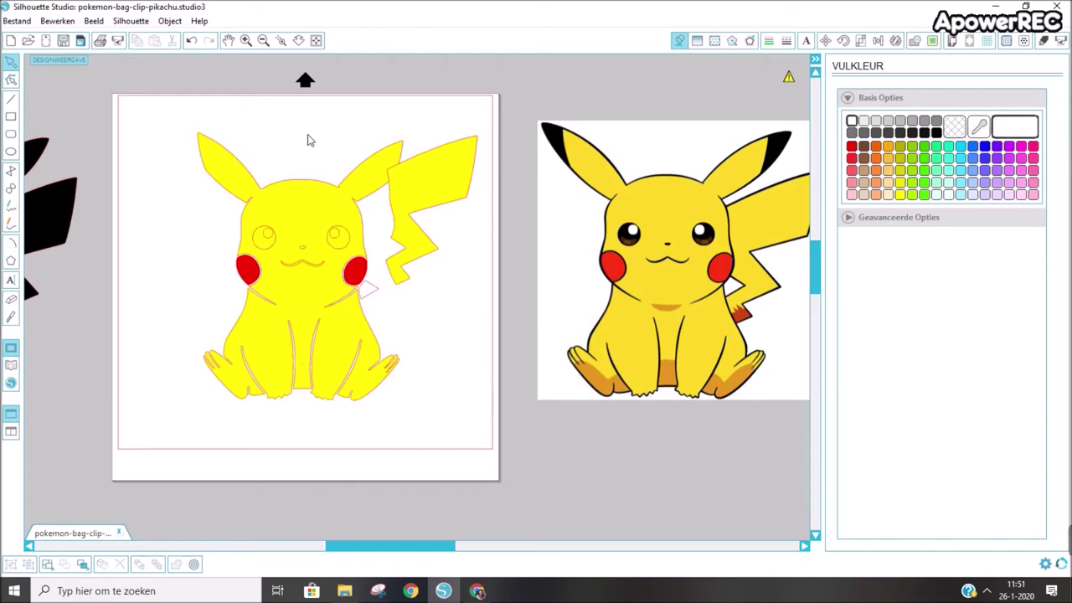
pyautogui.moveTo(272, 240); pyautogui.dragTo(145, 187)
pyautogui.click(270, 235)
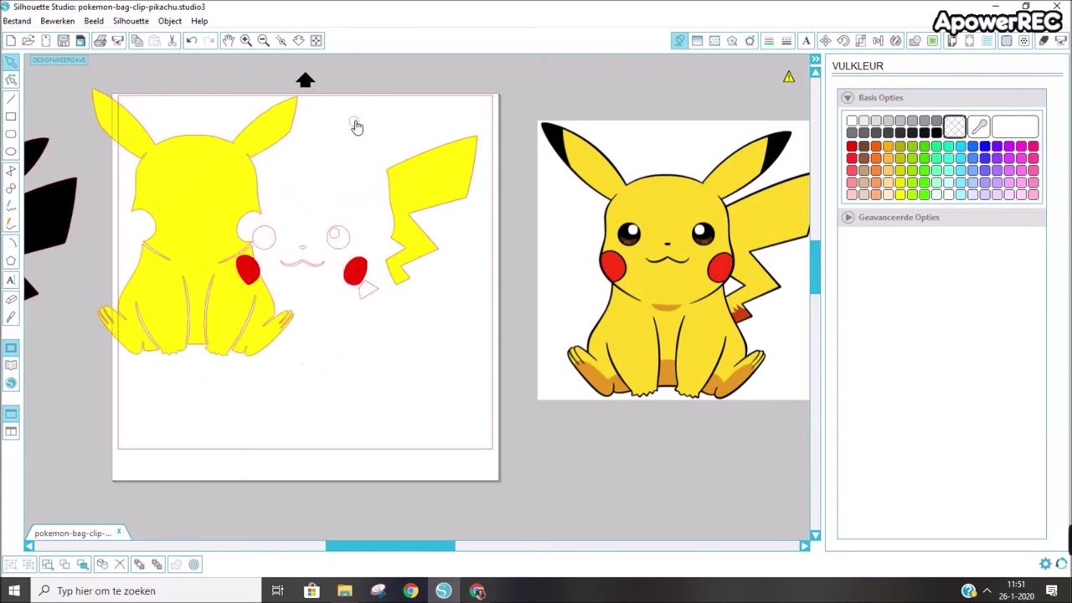
pyautogui.moveTo(345, 236); pyautogui.dragTo(381, 114)
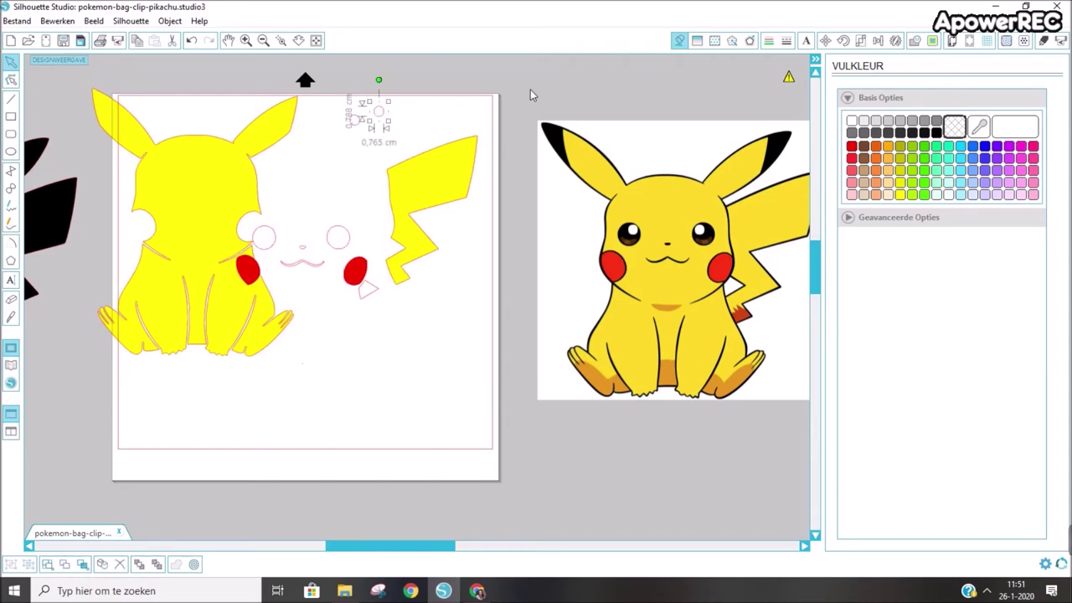
# Fill both eye highlight circles white and move the yellow body back under the face parts.
pyautogui.click(851, 122)
pyautogui.click(356, 126)
pyautogui.click(852, 122)
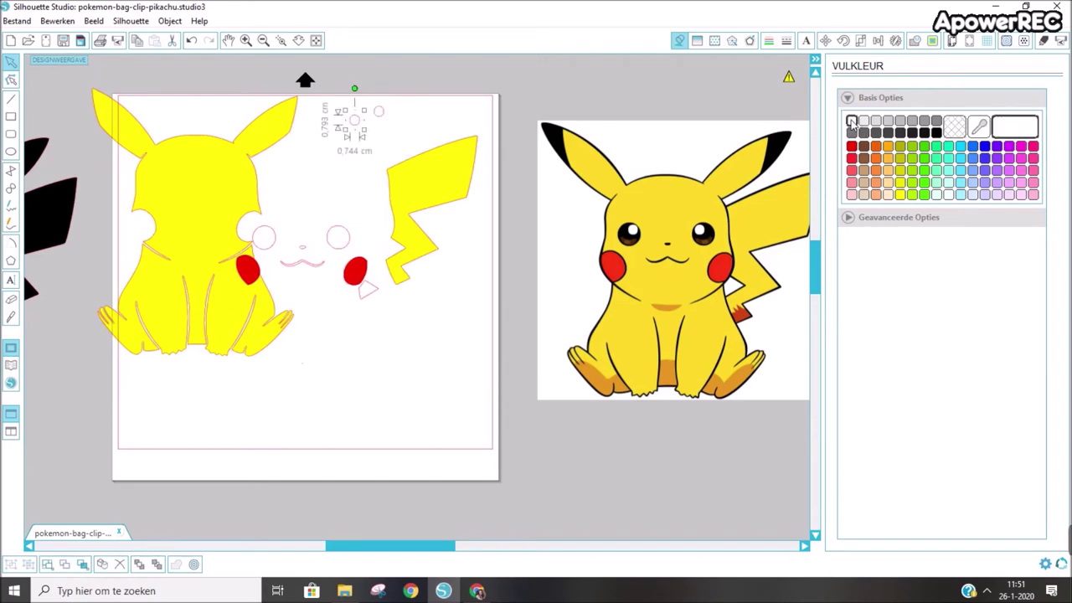
pyautogui.click(228, 202)
pyautogui.moveTo(227, 202); pyautogui.dragTo(304, 243)
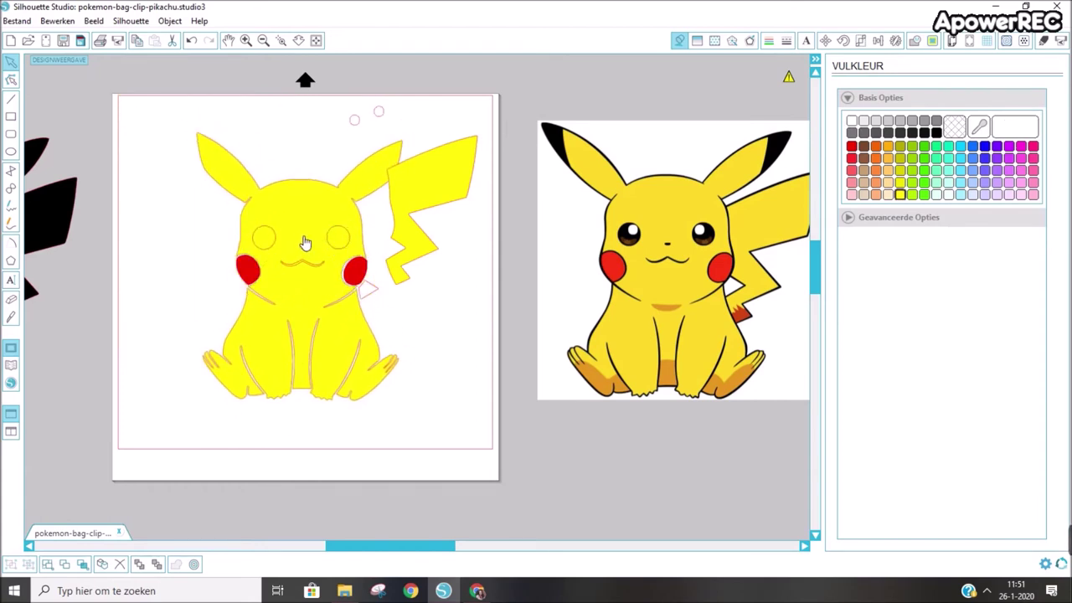
# Subtract the eye circle nearest the tail and the nose from the yellow body.
pyautogui.click(285, 140)
pyautogui.click(295, 177)
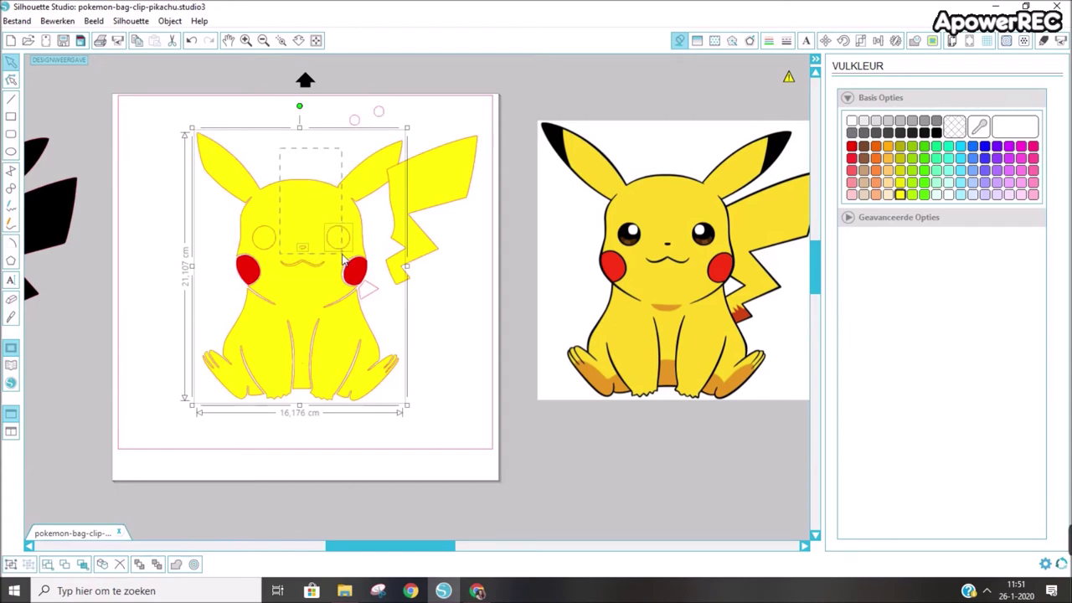
pyautogui.click(169, 21)
pyautogui.moveTo(277, 143)
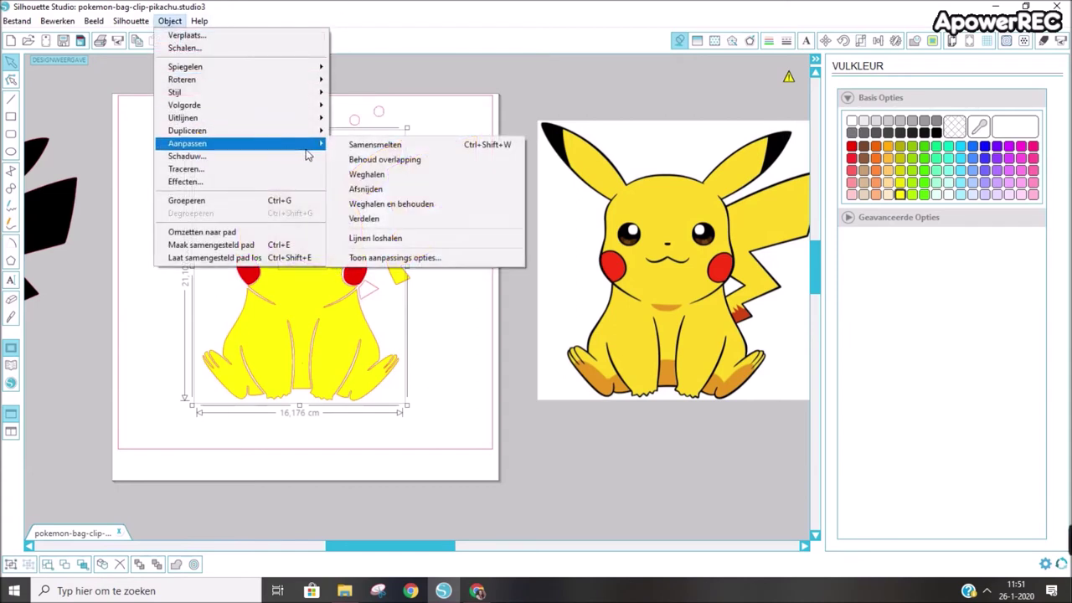
pyautogui.click(400, 176)
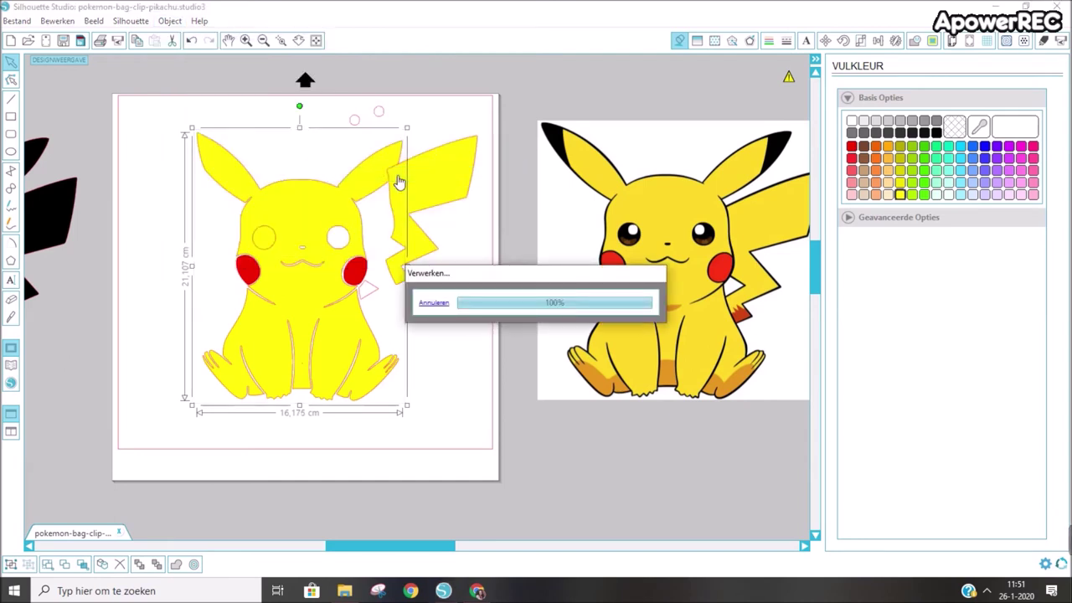
# Cut the remaining eye circle, on the side away from the tail, out of the yellow body.
pyautogui.moveTo(199, 220); pyautogui.dragTo(307, 239)
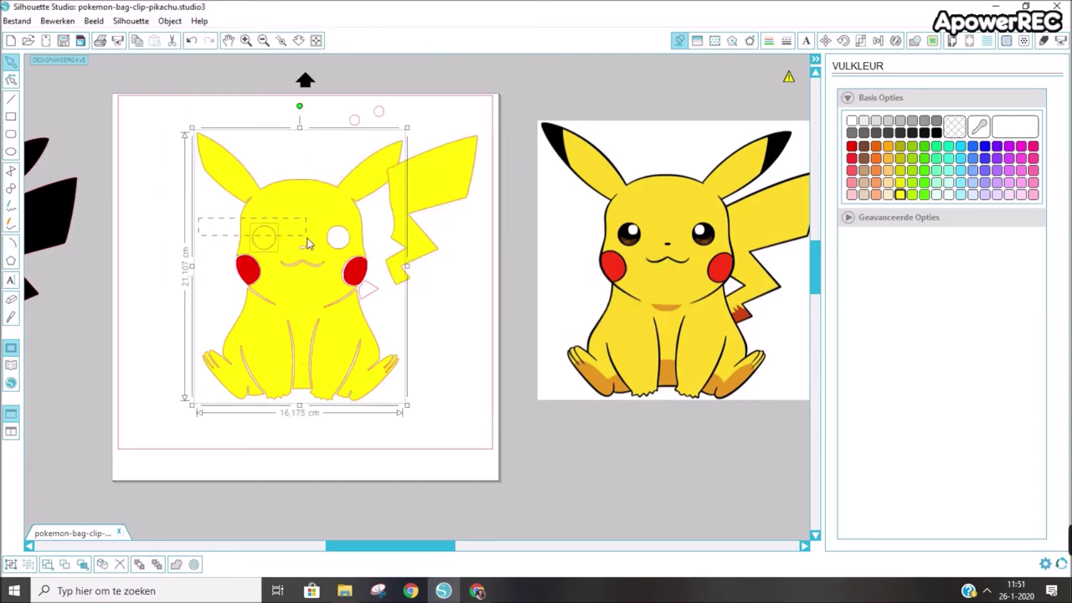
pyautogui.rightClick(310, 243)
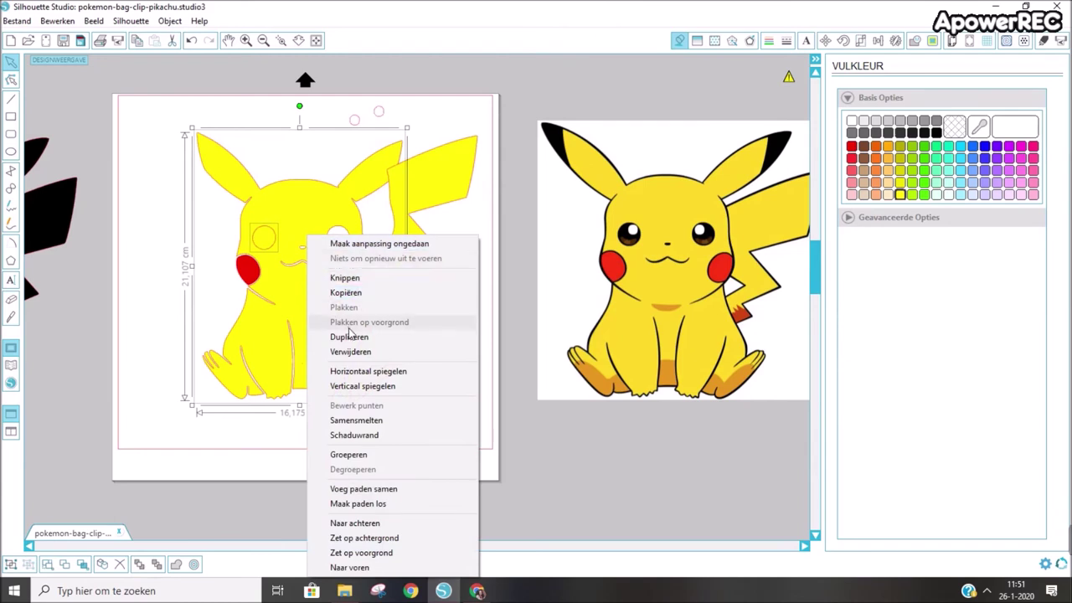
pyautogui.click(170, 21)
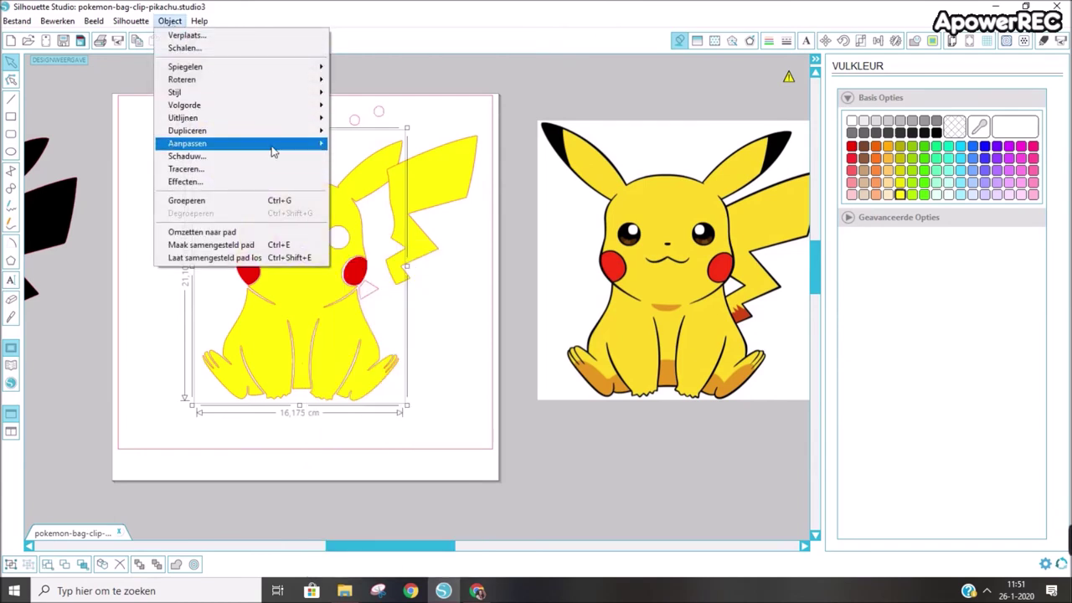
pyautogui.moveTo(297, 145)
pyautogui.click(406, 193)
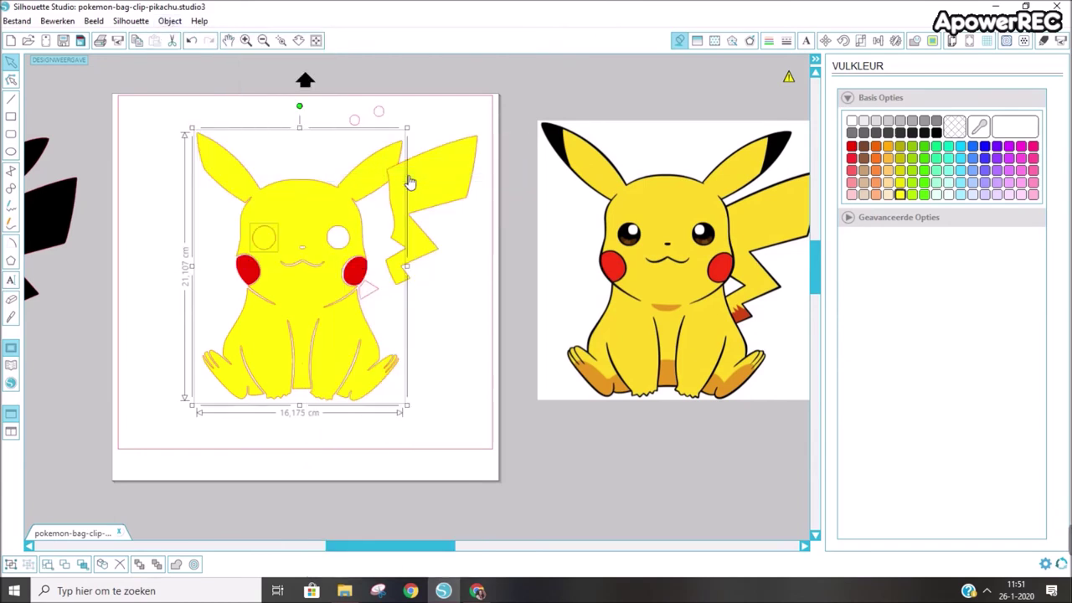
pyautogui.click(172, 252)
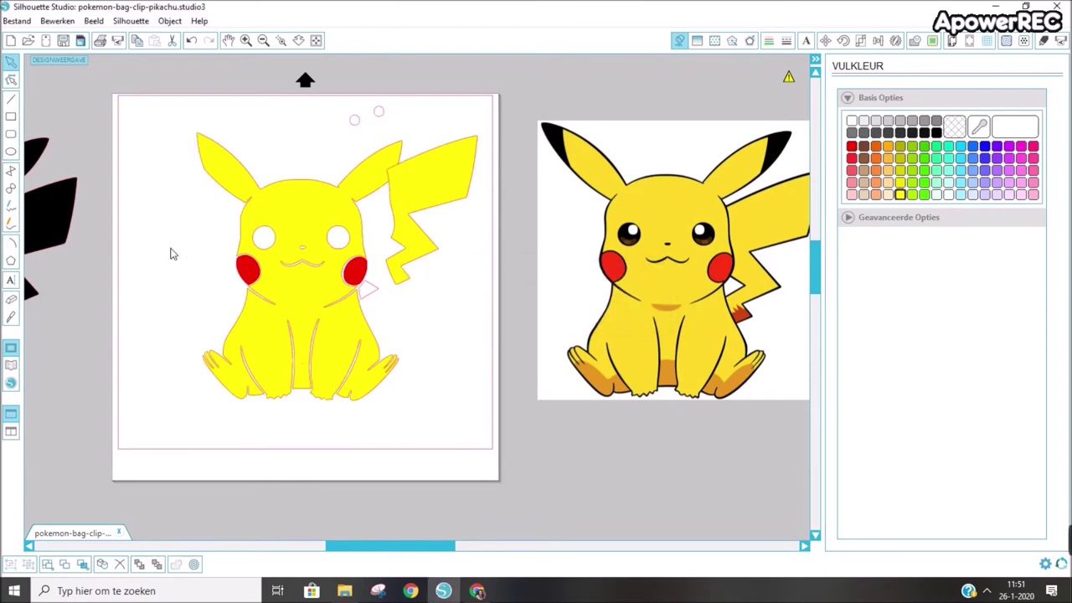
# Combine the black outline layer with the yellow body and fit the yellow tail into its outline.
pyautogui.moveTo(419, 549); pyautogui.dragTo(387, 551)
pyautogui.moveTo(118, 307); pyautogui.dragTo(470, 299)
pyautogui.moveTo(502, 223); pyautogui.dragTo(476, 264)
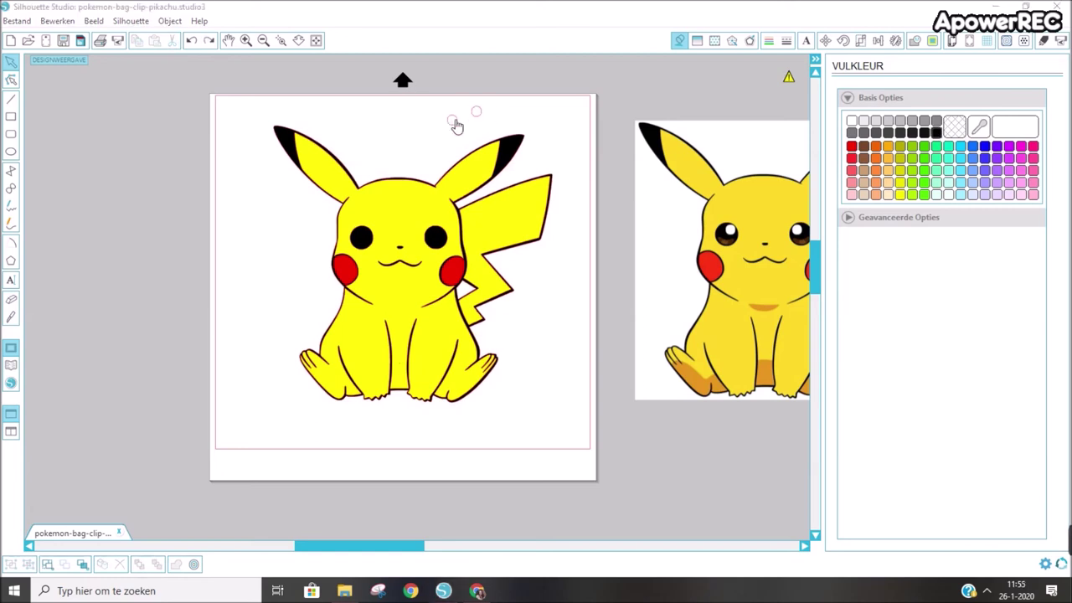
# Place one white highlight circle inside each black eye.
pyautogui.moveTo(452, 122); pyautogui.dragTo(368, 241)
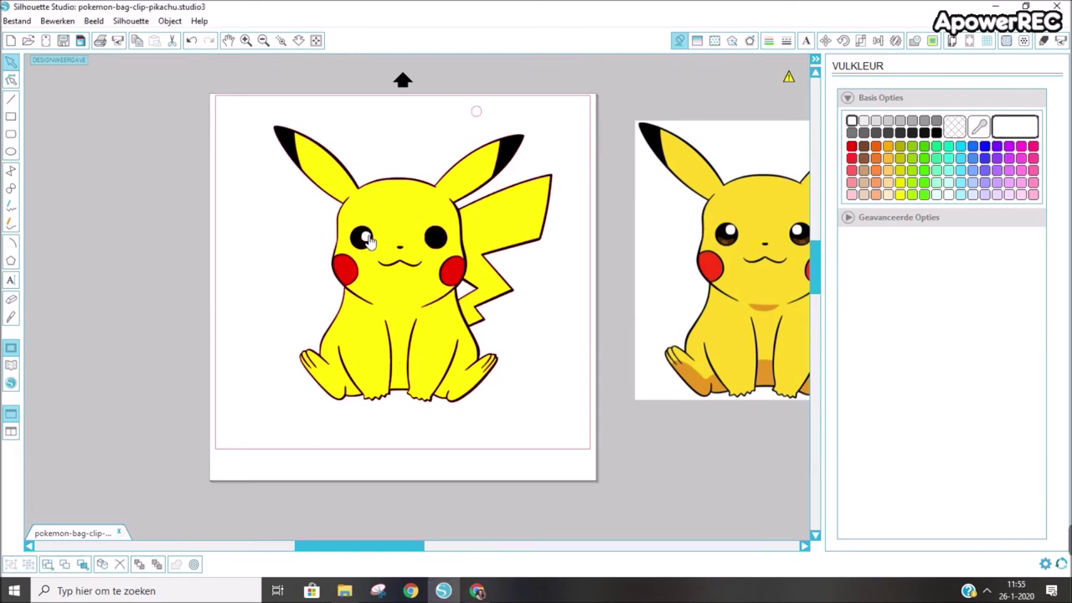
pyautogui.click(478, 169)
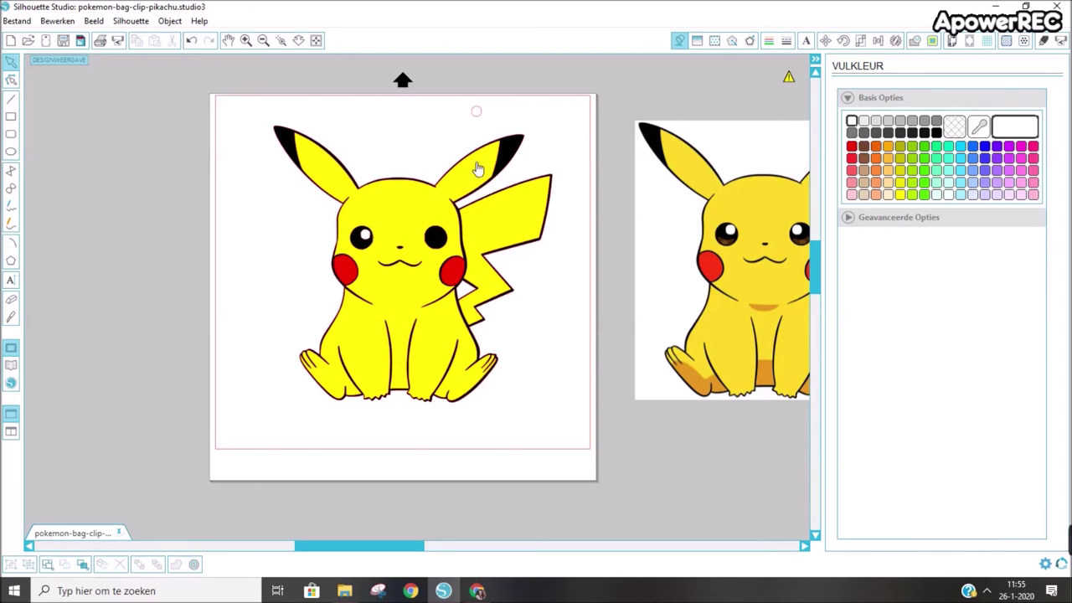
pyautogui.moveTo(479, 121); pyautogui.dragTo(440, 244)
pyautogui.click(386, 104)
# Move the white triangle from beside the cheek to clear space past the tail and delete the small traced fragment between the legs.
pyautogui.moveTo(469, 294); pyautogui.dragTo(555, 287)
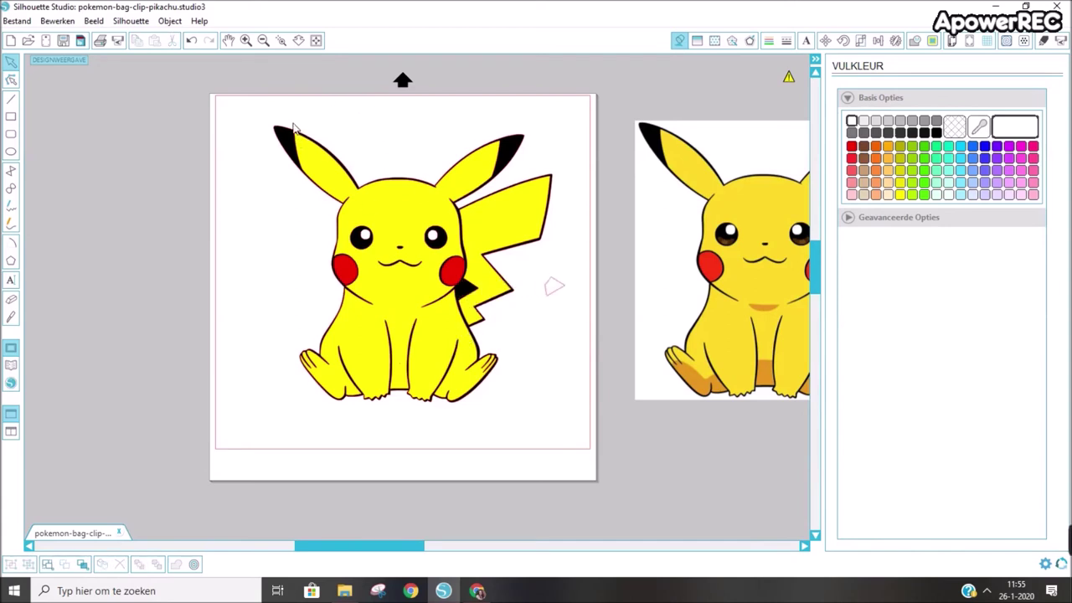
pyautogui.moveTo(257, 111); pyautogui.dragTo(518, 427)
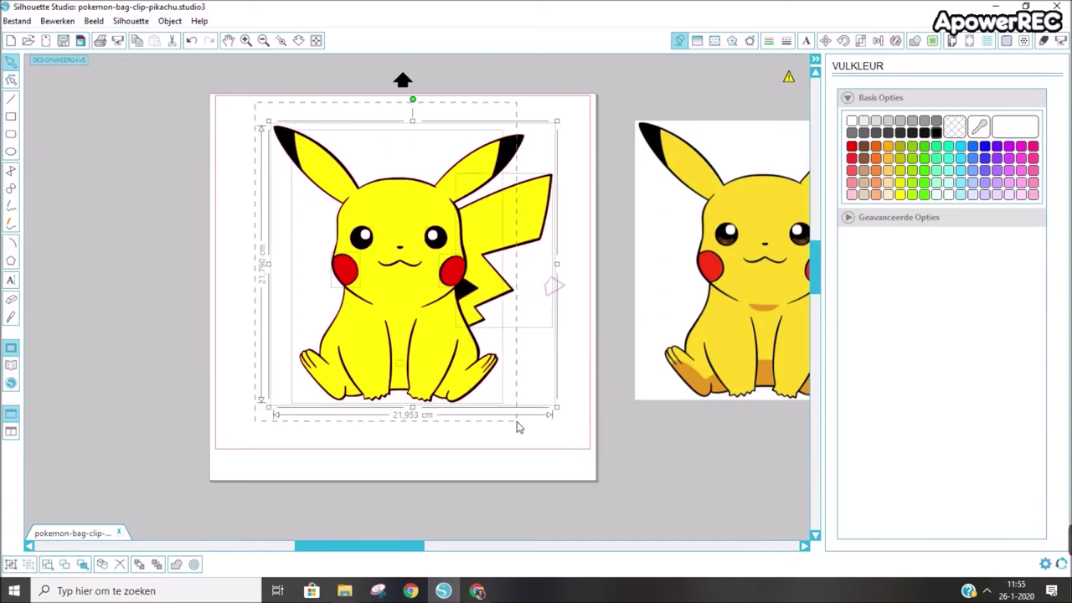
pyautogui.rightClick(470, 350)
pyautogui.click(503, 330)
pyautogui.click(407, 452)
pyautogui.click(404, 371)
pyautogui.press('Delete')
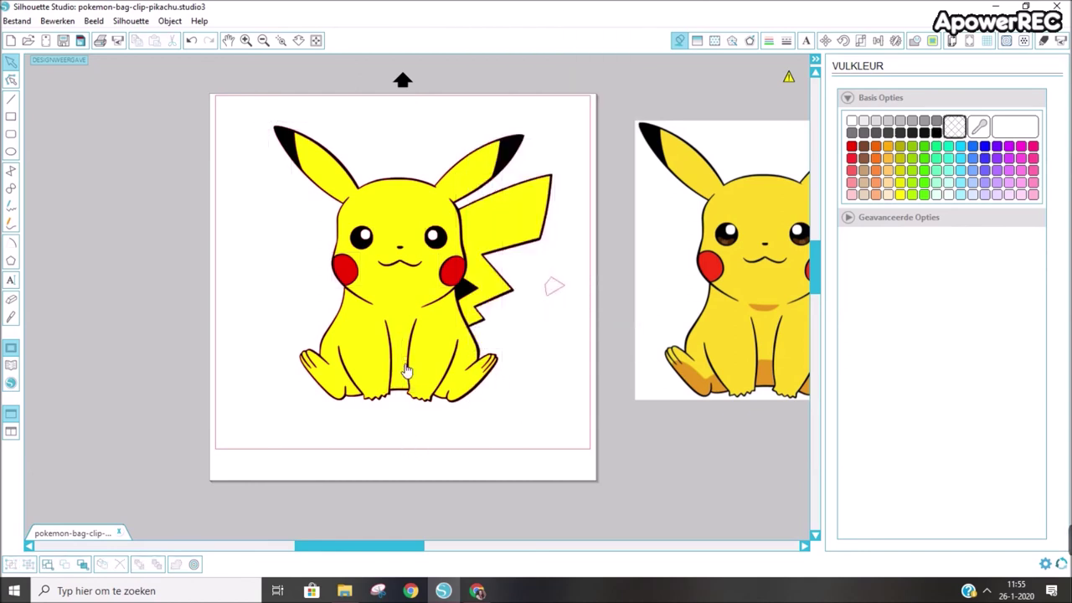
# Group all the assembled Pikachu parts together, leaving out the white triangle.
pyautogui.moveTo(253, 97); pyautogui.dragTo(528, 464)
pyautogui.rightClick(430, 373)
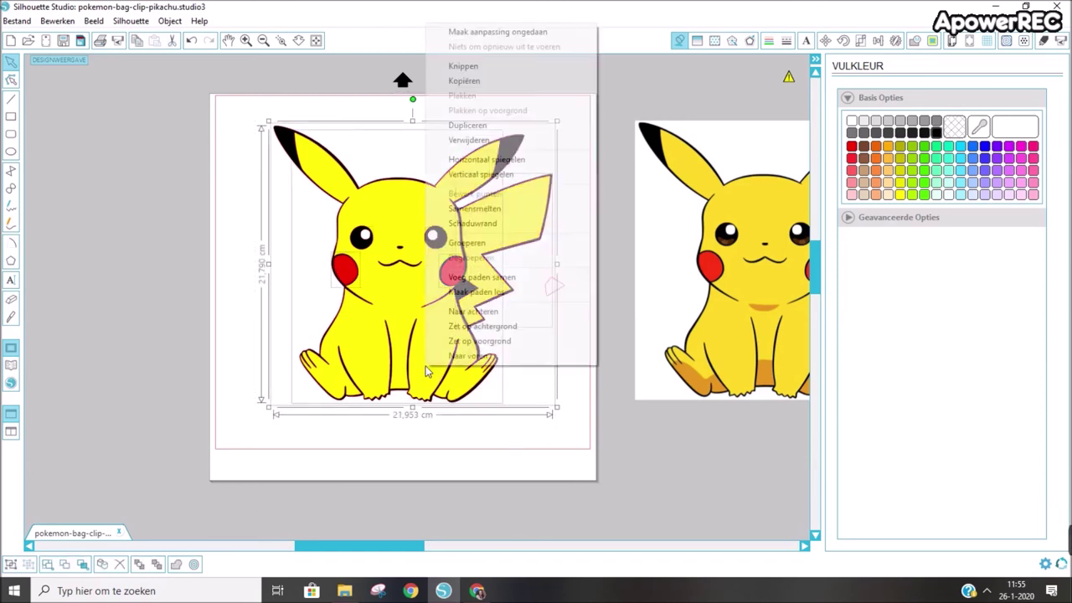
pyautogui.click(467, 244)
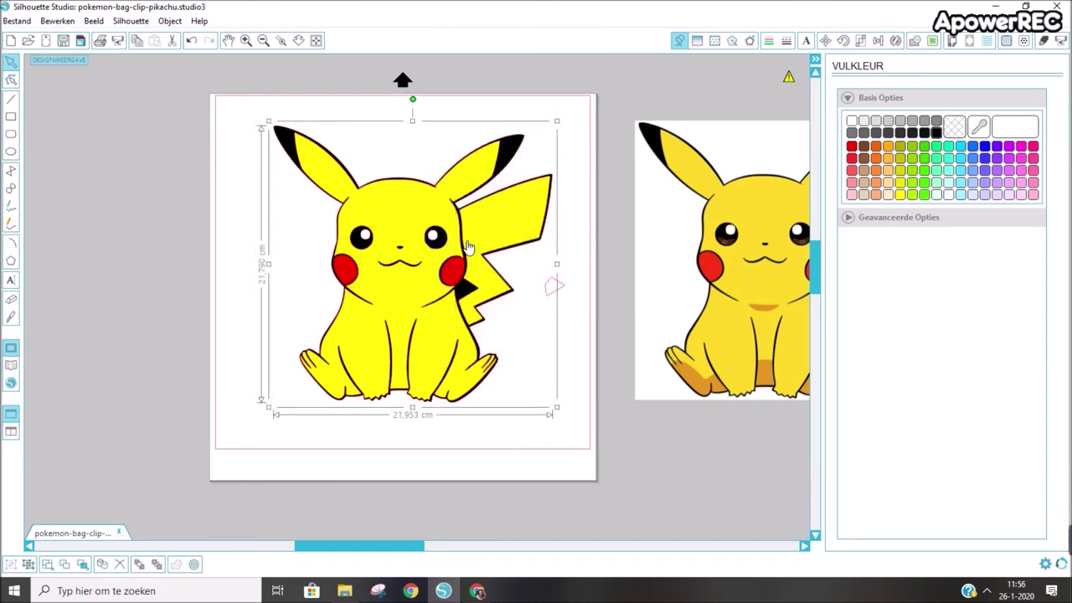
# Bring the white triangle to the front and position it over the black gap between the body and tail.
pyautogui.click(580, 275)
pyautogui.click(552, 288)
pyautogui.moveTo(557, 293)
pyautogui.mouseDown()
pyautogui.moveTo(456, 293)
pyautogui.moveTo(552, 284)
pyautogui.mouseUp()
pyautogui.rightClick(552, 270)
pyautogui.click(610, 538)
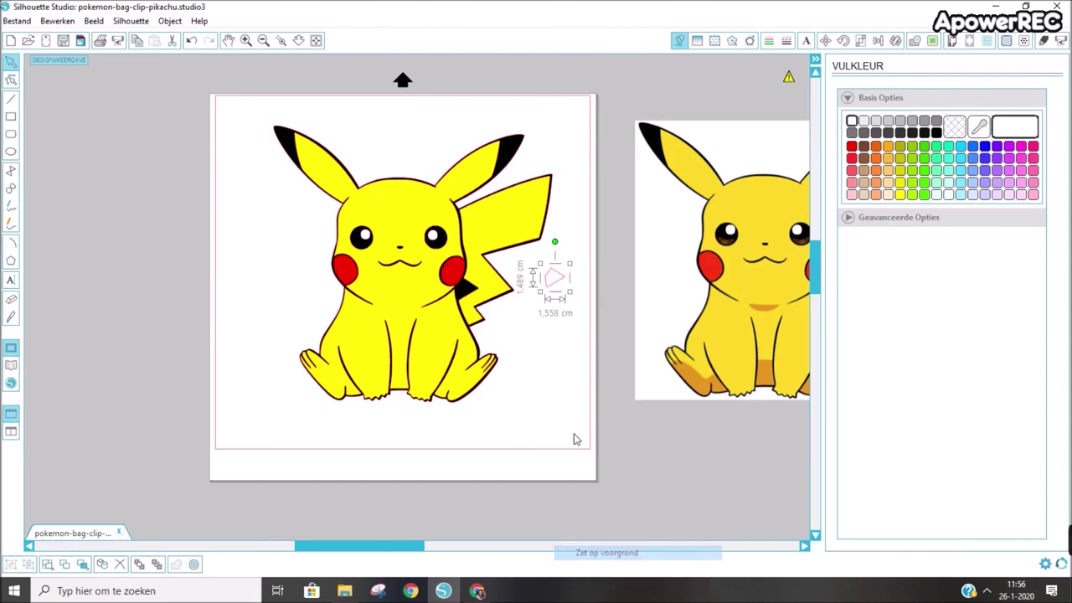
pyautogui.moveTo(554, 286); pyautogui.dragTo(497, 297)
# Subtract the white triangle from the grouped Pikachu to cut out the gap between the body and tail.
pyautogui.moveTo(564, 265); pyautogui.dragTo(363, 356)
pyautogui.click(169, 21)
pyautogui.moveTo(297, 149)
pyautogui.click(404, 176)
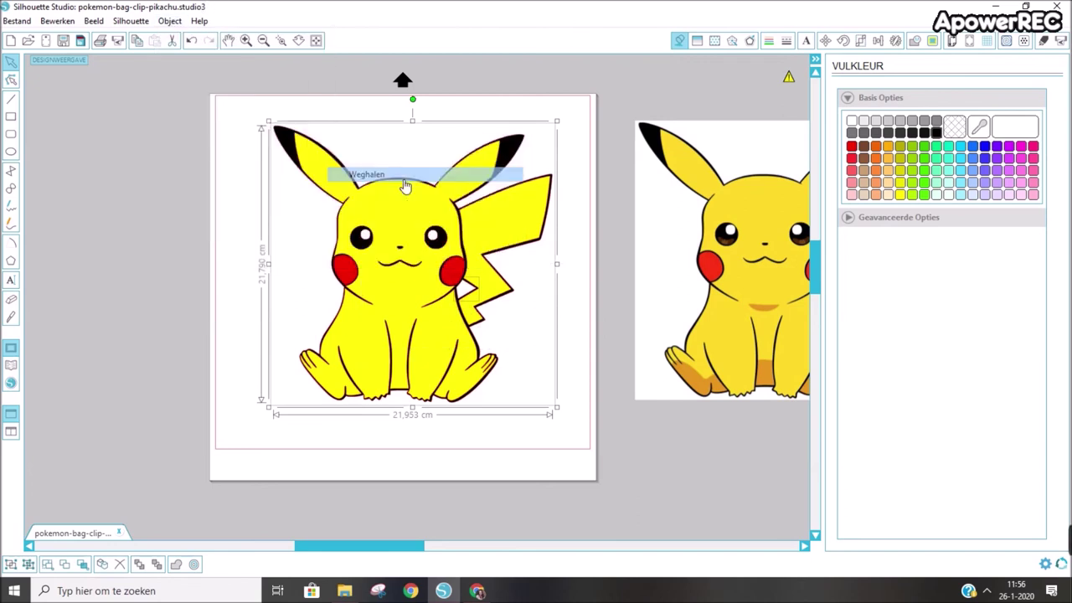